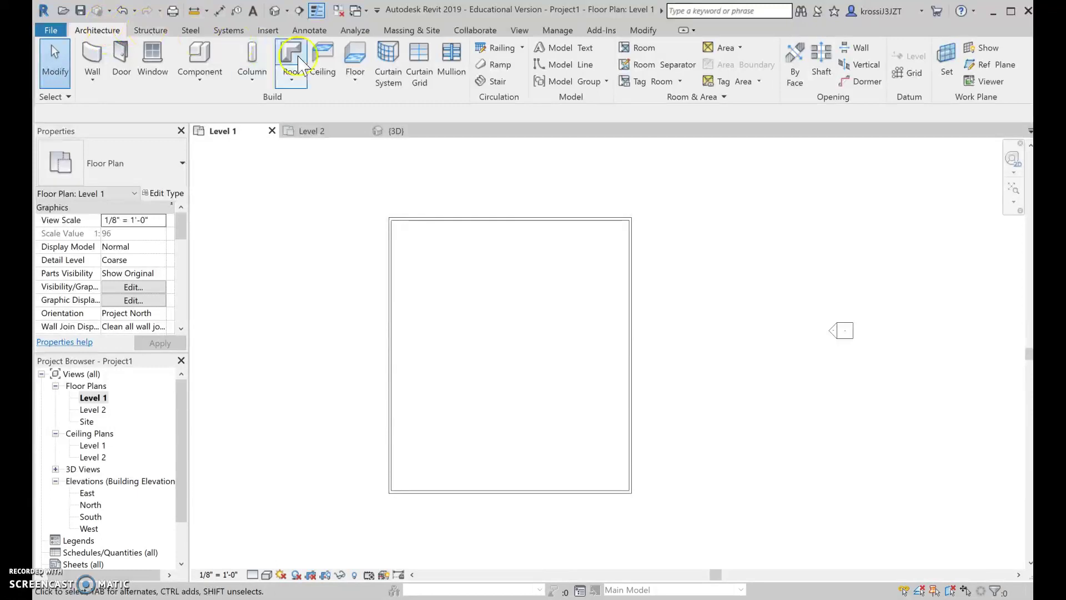
- Start a stair from Level 1 to Level 2 with a 4' 0" run width
{"action": "left_click", "coordinate": [496, 82]}
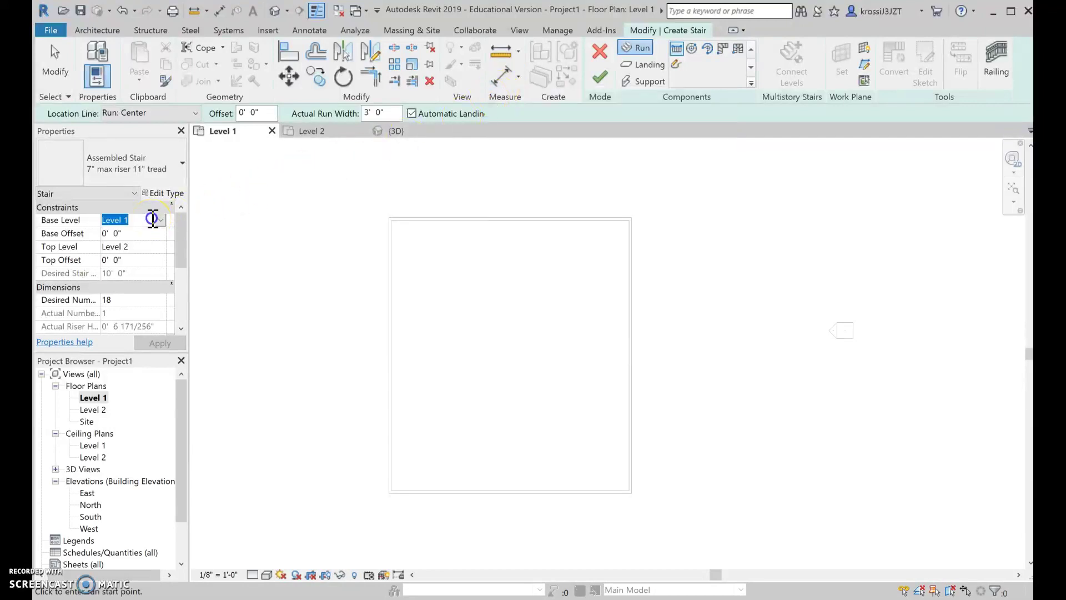
{"action": "left_click", "coordinate": [160, 220]}
{"action": "left_click", "coordinate": [152, 234]}
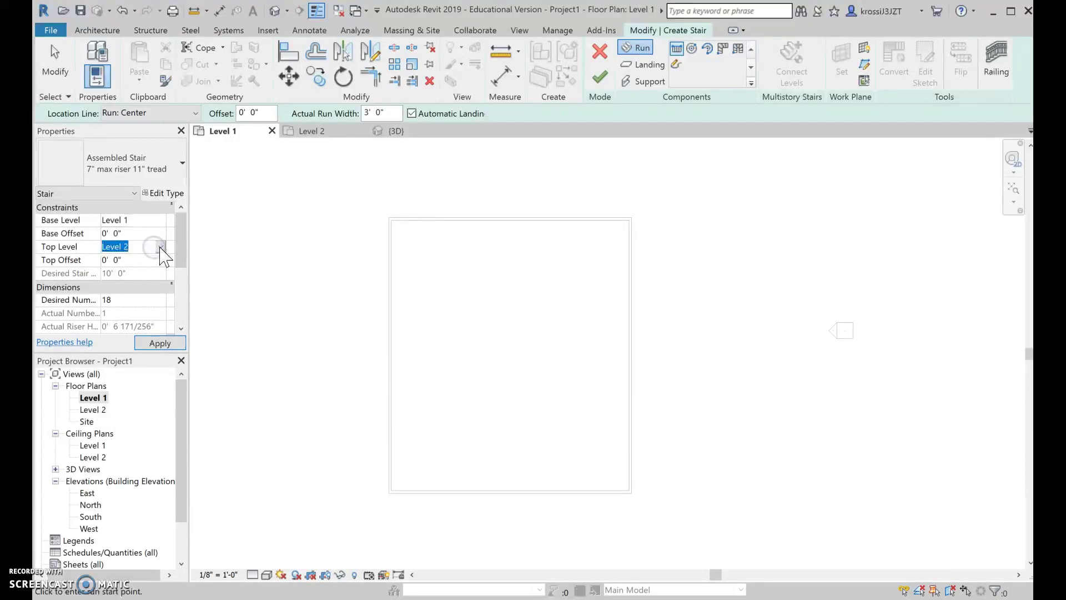
{"action": "left_click", "coordinate": [160, 246]}
{"action": "left_click", "coordinate": [161, 248]}
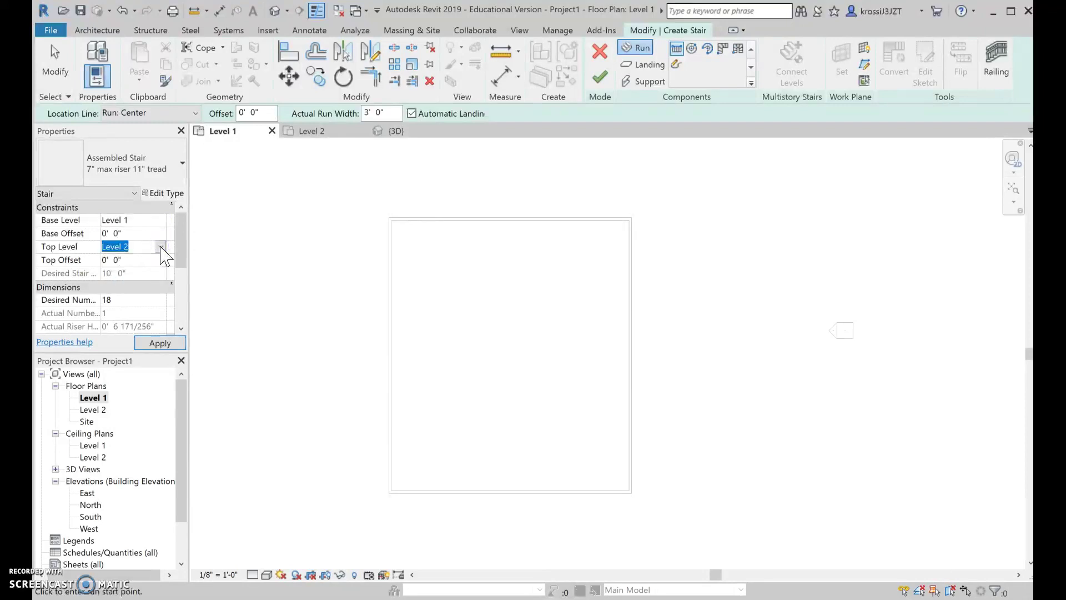
{"action": "left_click", "coordinate": [160, 343]}
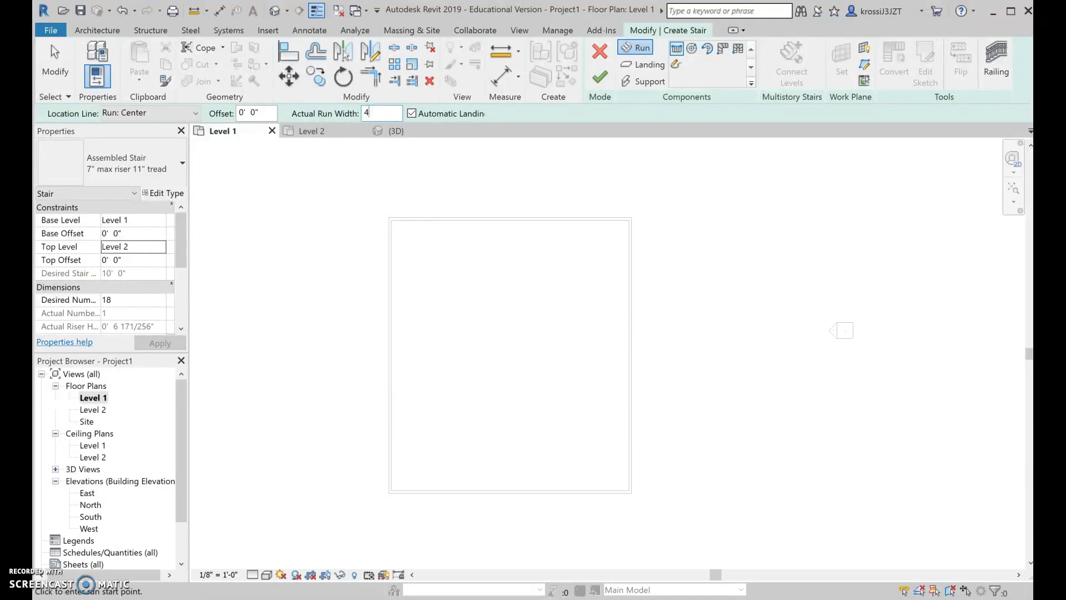
{"action": "key", "text": "Return"}
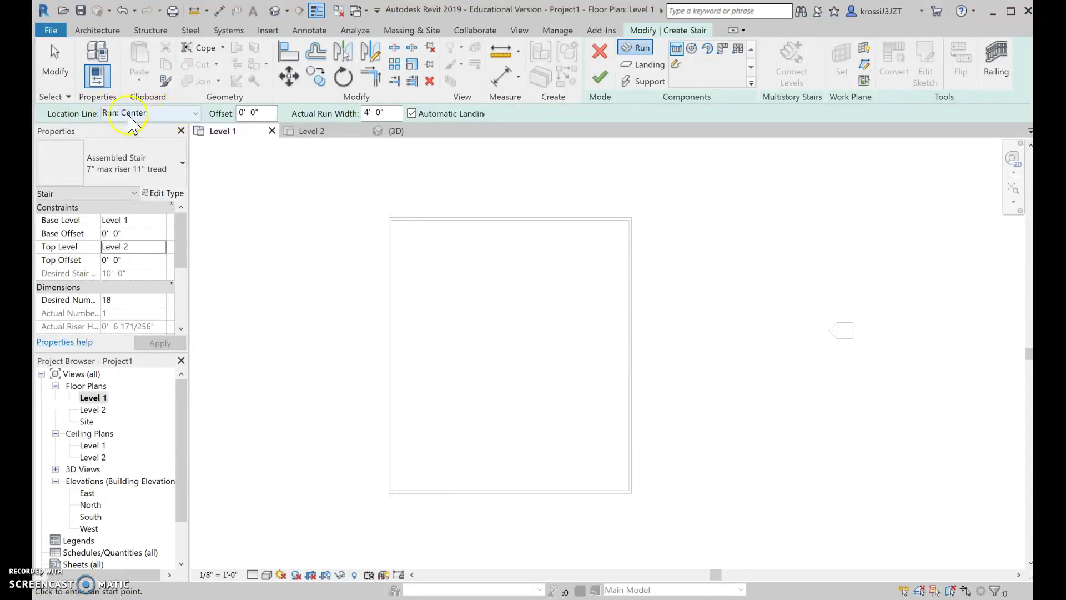
- Draw a straight 18-riser stair run on the Level 1 plan
{"action": "scroll", "coordinate": [409, 405], "scroll_direction": "up", "scroll_amount": 3}
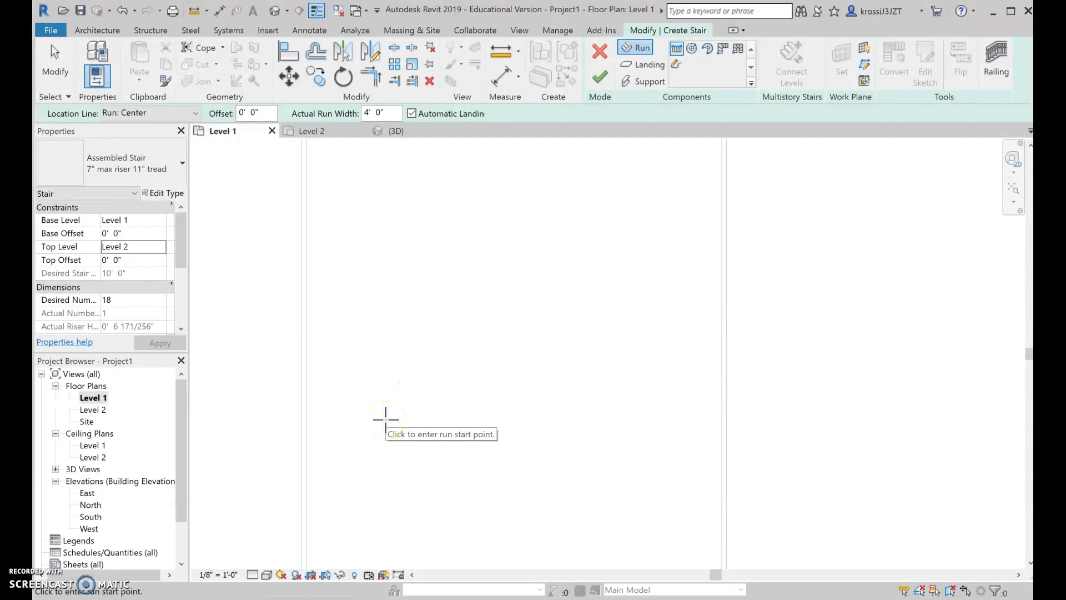
{"action": "left_click", "coordinate": [385, 417]}
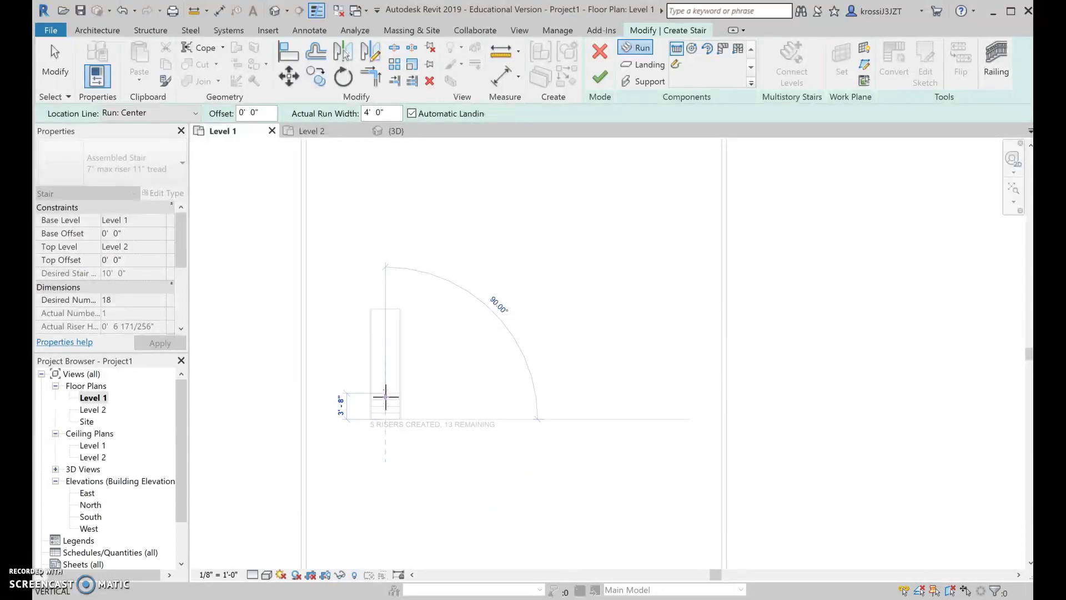
{"action": "scroll", "coordinate": [386, 396], "scroll_direction": "up", "scroll_amount": 2}
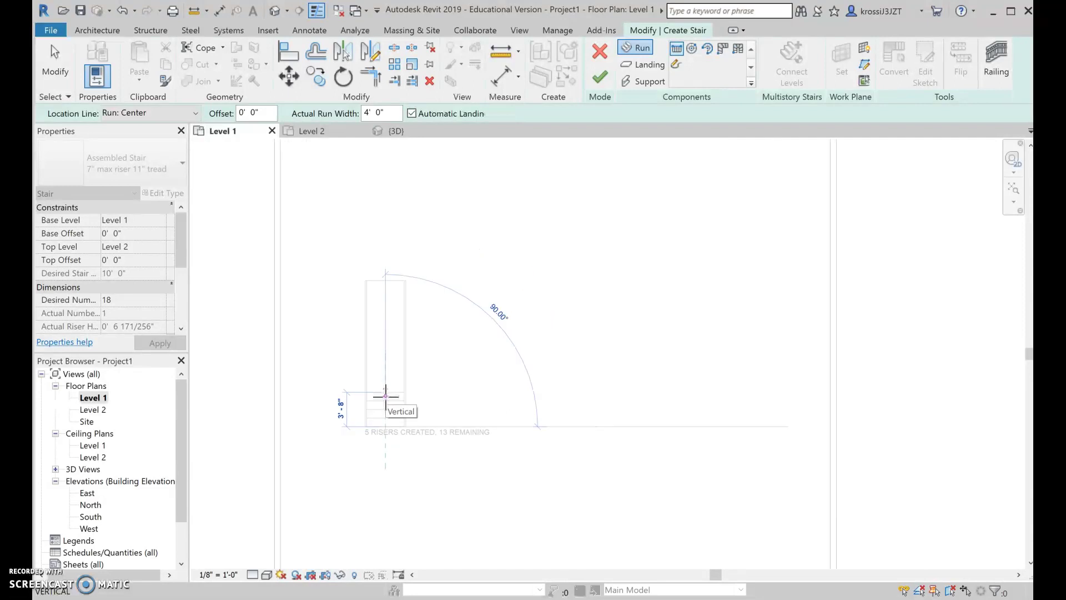
{"action": "scroll", "coordinate": [385, 396], "scroll_direction": "up", "scroll_amount": 1}
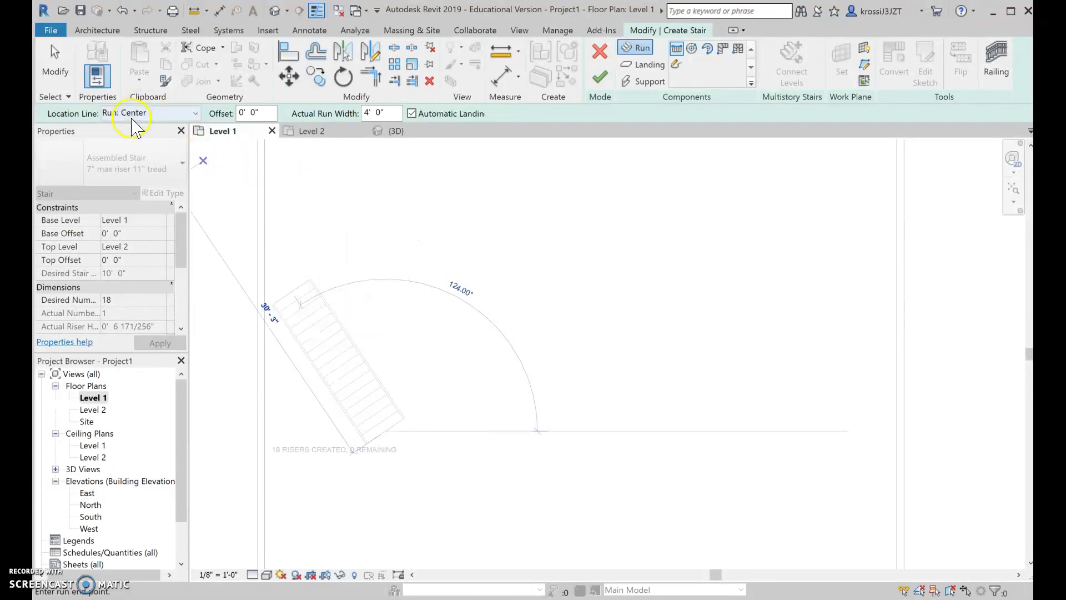
{"action": "left_click", "coordinate": [381, 357]}
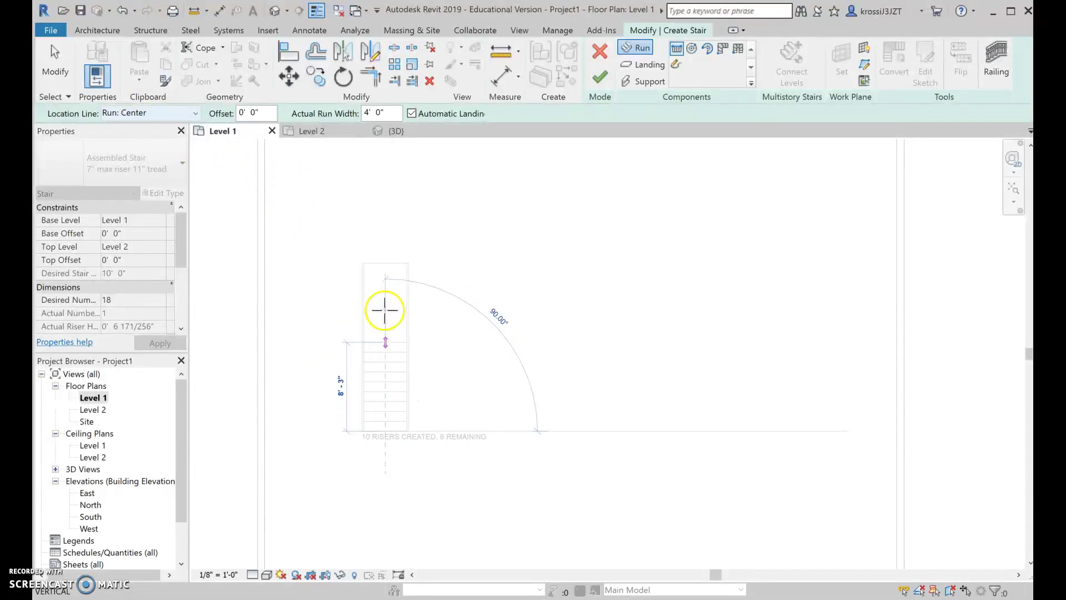
{"action": "left_click", "coordinate": [383, 214]}
{"action": "key", "text": "Escape"}
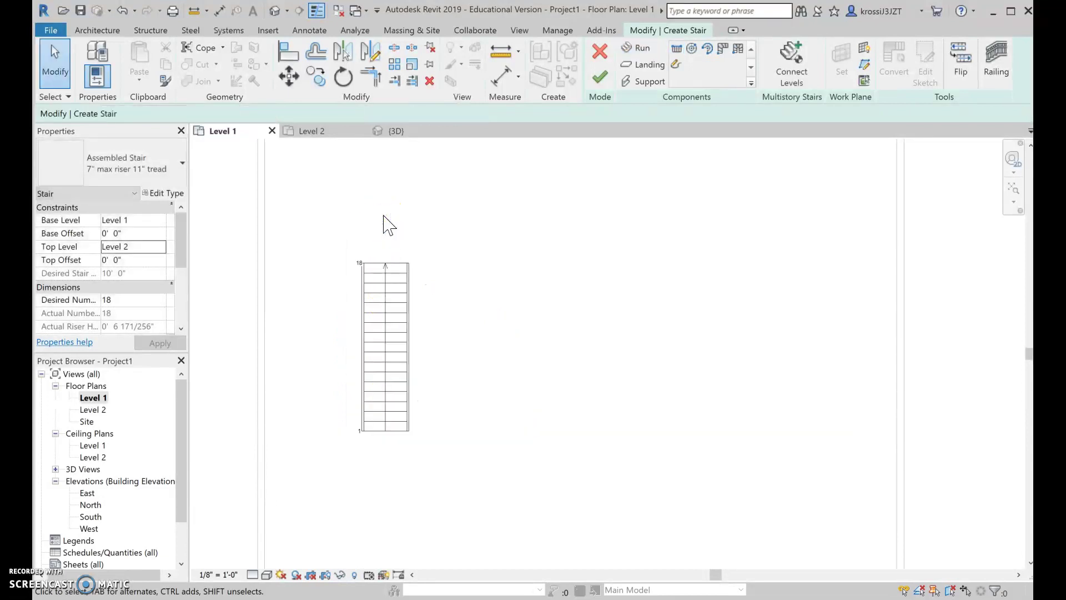
- Nudge the run slightly right and finish the stair
{"action": "left_click", "coordinate": [389, 282]}
{"action": "left_click_drag", "start_coordinate": [390, 281], "coordinate": [393, 282]}
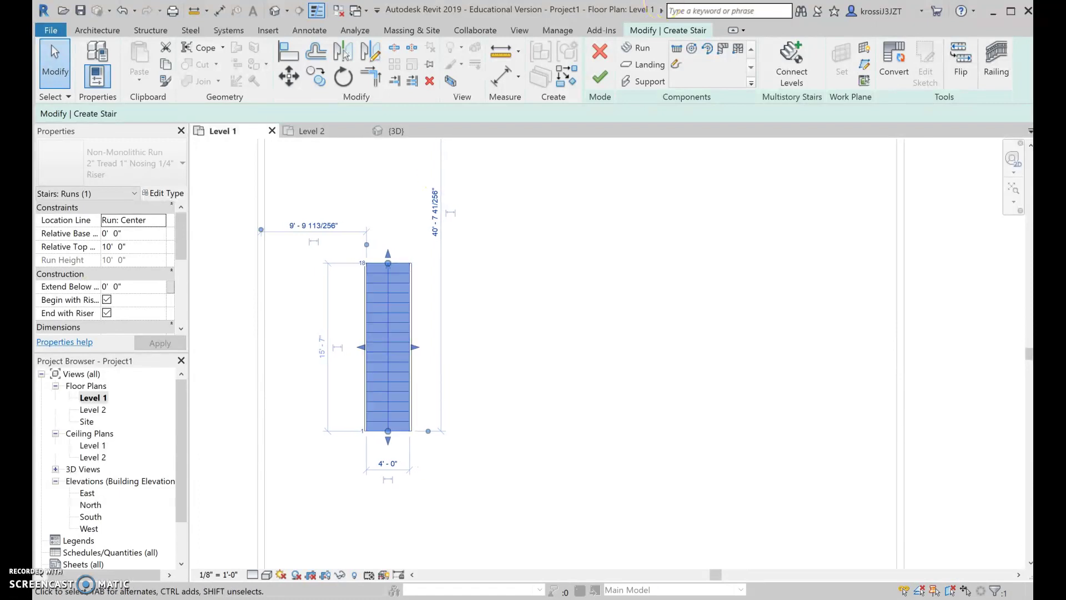
{"action": "left_click", "coordinate": [599, 78]}
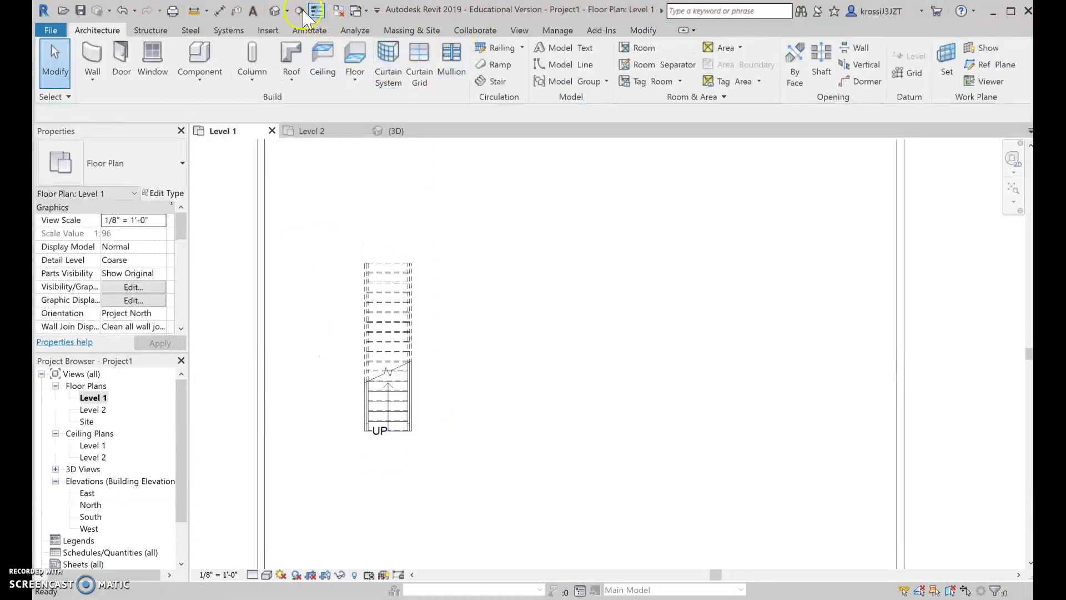
- Inspect the straight stair in the default 3D view, then return to the Level 1 plan
{"action": "left_click", "coordinate": [274, 11]}
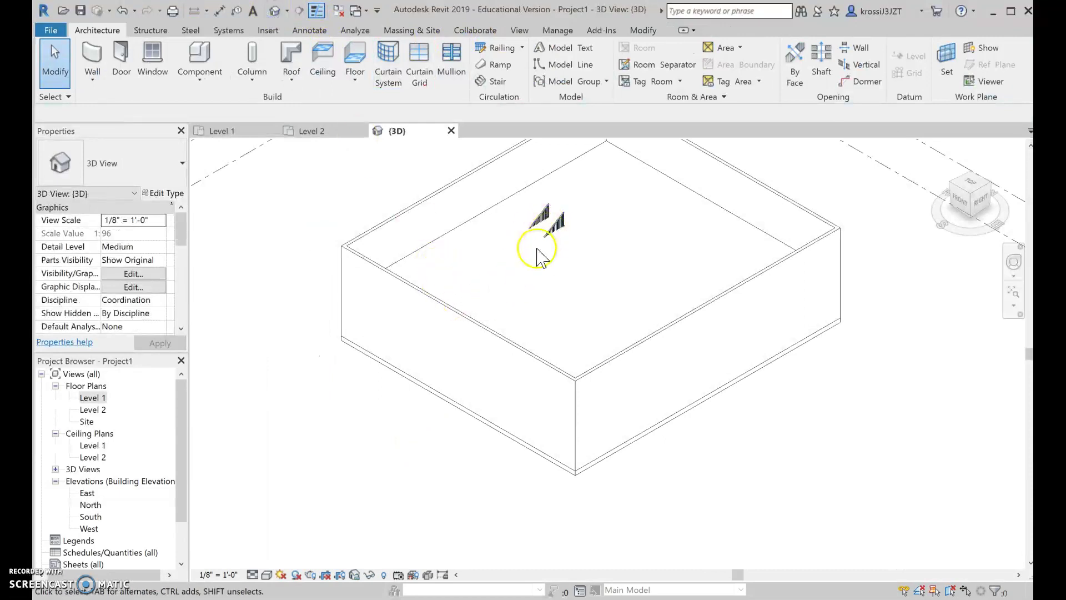
{"action": "left_click", "coordinate": [488, 209]}
{"action": "mouse_move", "coordinate": [637, 257]}
{"action": "middle_mouse_down", "text": "shift"}
{"action": "mouse_move", "coordinate": [624, 310]}
{"action": "mouse_move", "coordinate": [523, 304]}
{"action": "mouse_move", "coordinate": [673, 285]}
{"action": "mouse_move", "coordinate": [760, 299]}
{"action": "middle_mouse_up", "text": "shift"}
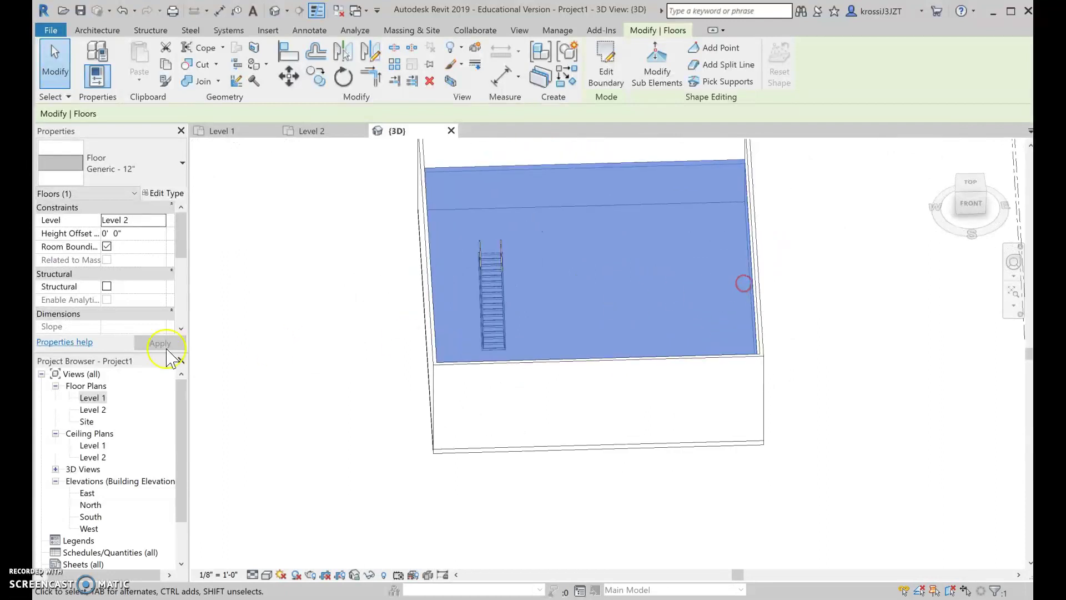
{"action": "double_click", "coordinate": [103, 398]}
{"action": "left_click", "coordinate": [102, 32]}
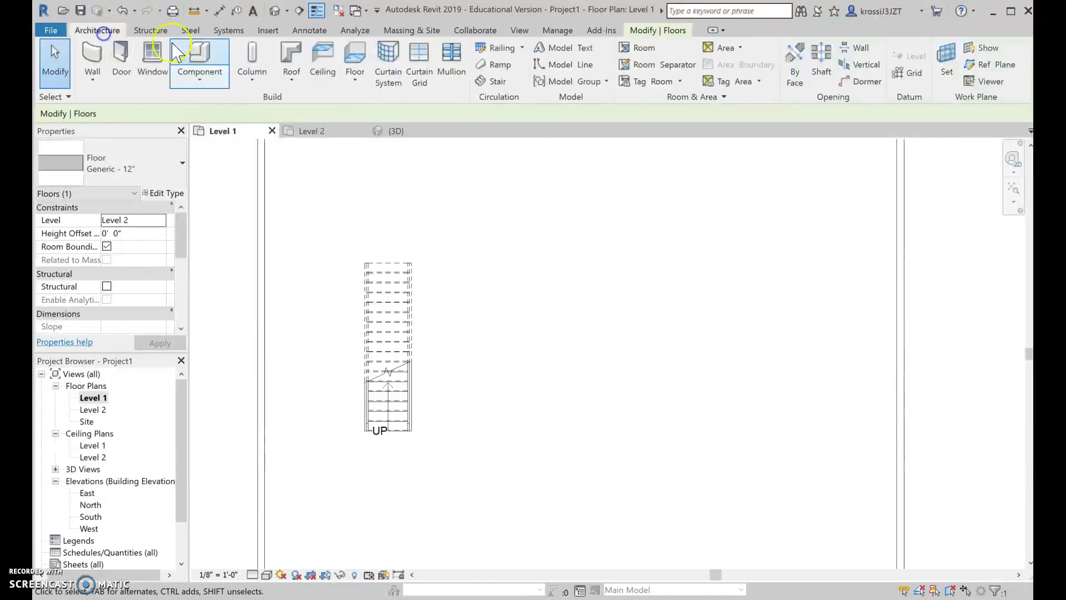
- Start a second stair using the Run: Right location line and place its first run's start
{"action": "left_click", "coordinate": [493, 82]}
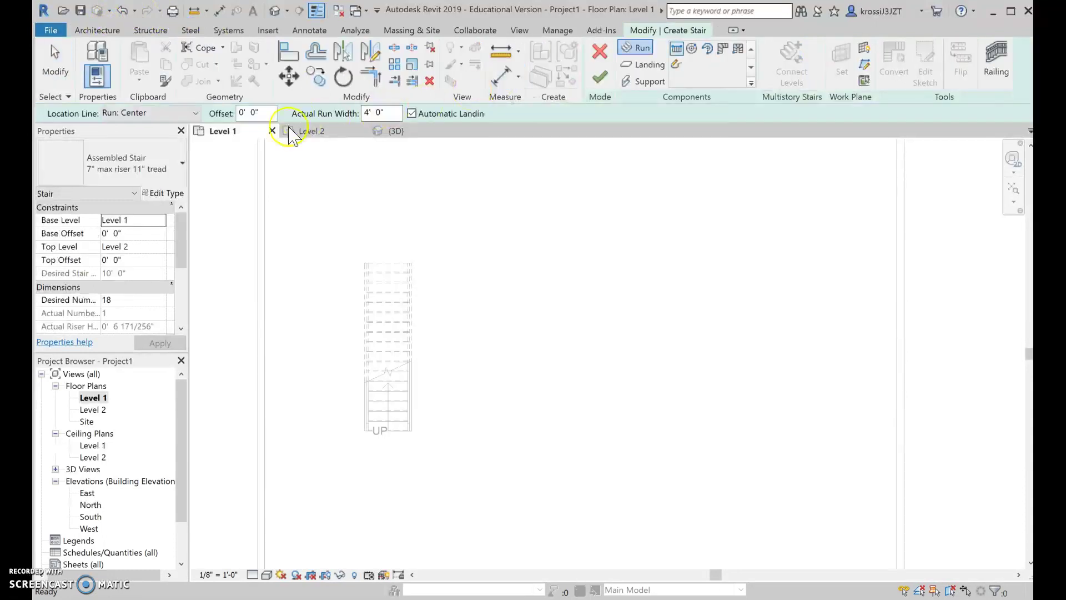
{"action": "left_click", "coordinate": [134, 116]}
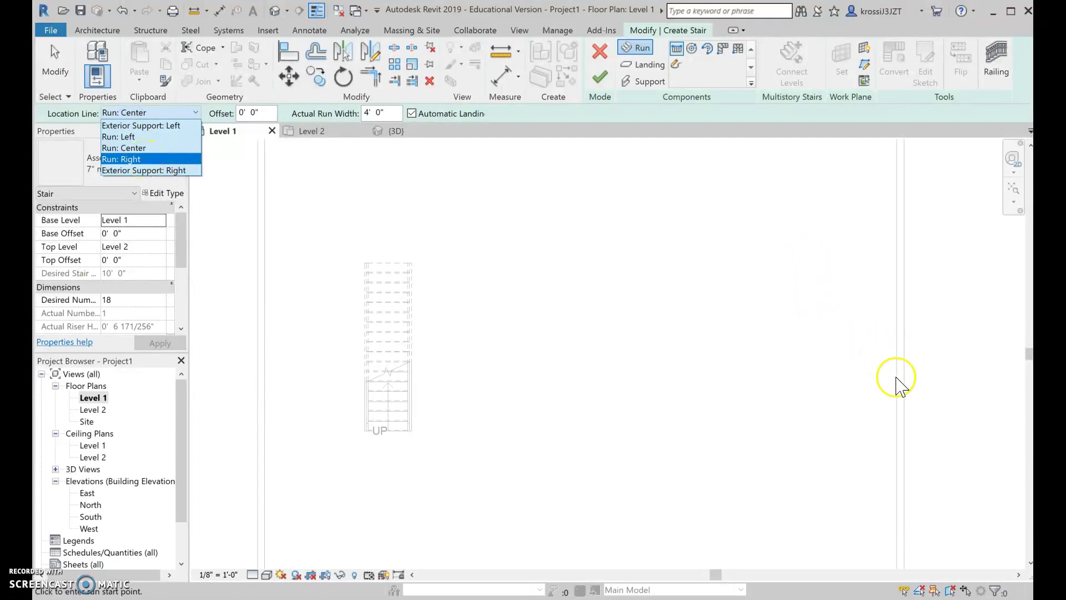
{"action": "left_click", "coordinate": [146, 159]}
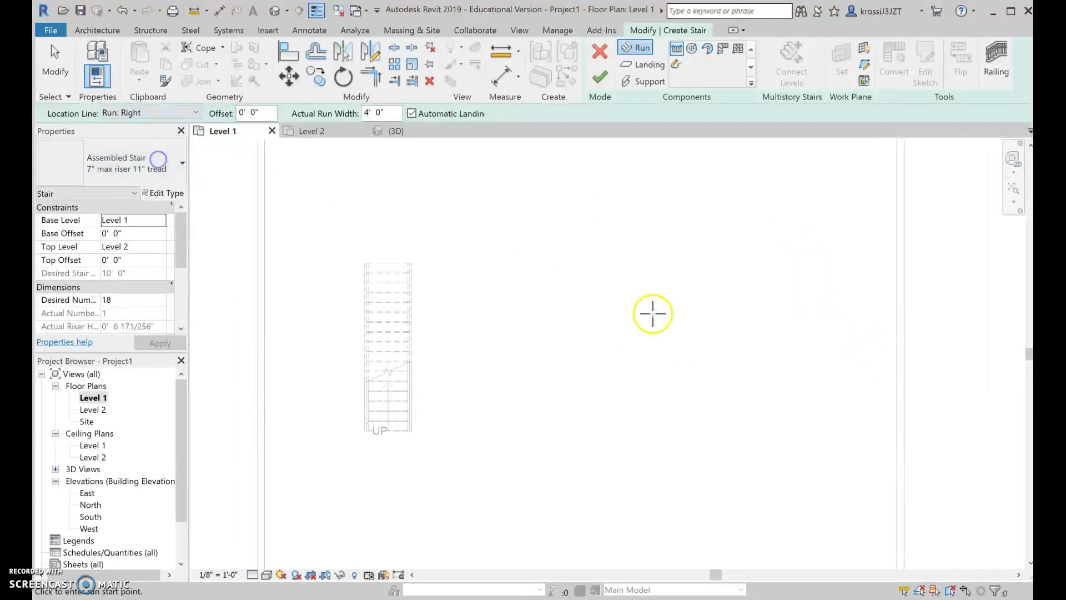
{"action": "left_click", "coordinate": [896, 373]}
{"action": "middle_click_drag", "start_coordinate": [885, 305], "coordinate": [659, 376]}
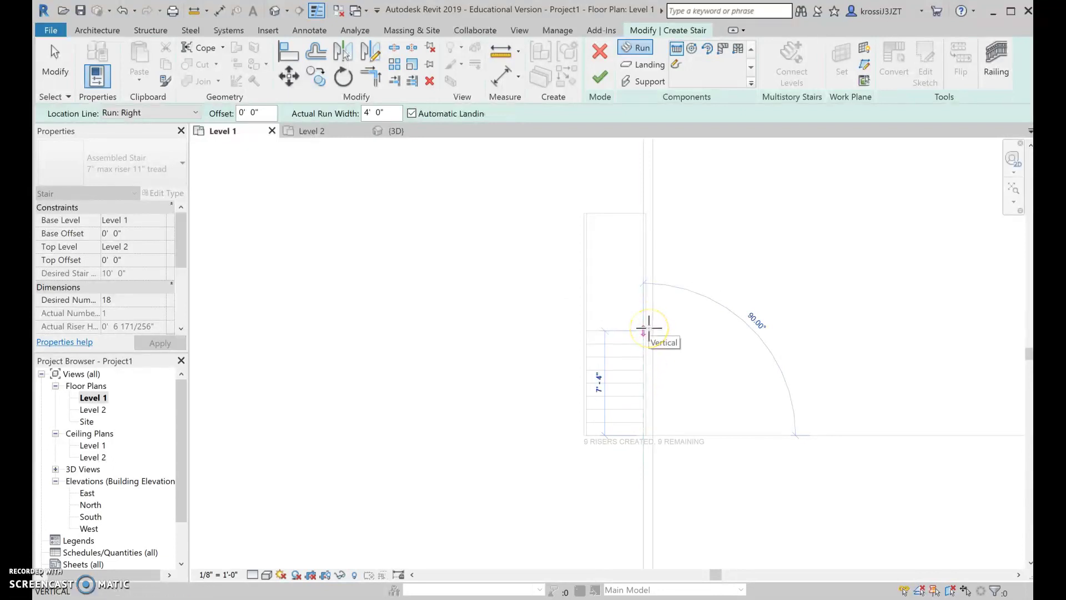
- End the first flight at 9 risers and draw a leftward second flight reaching riser 18
{"action": "left_click", "coordinate": [648, 328]}
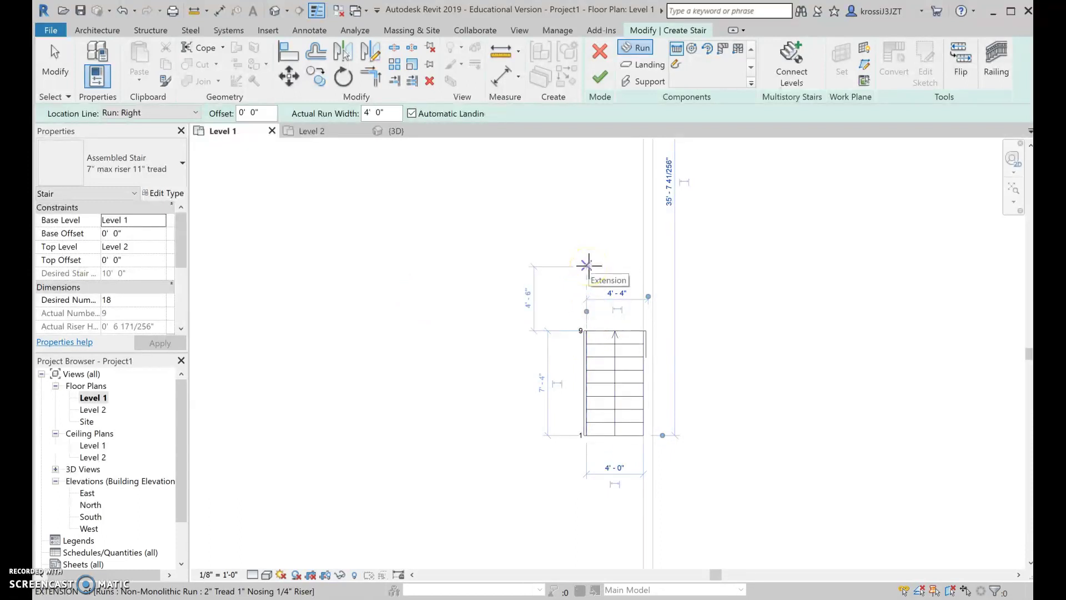
{"action": "left_click", "coordinate": [588, 265]}
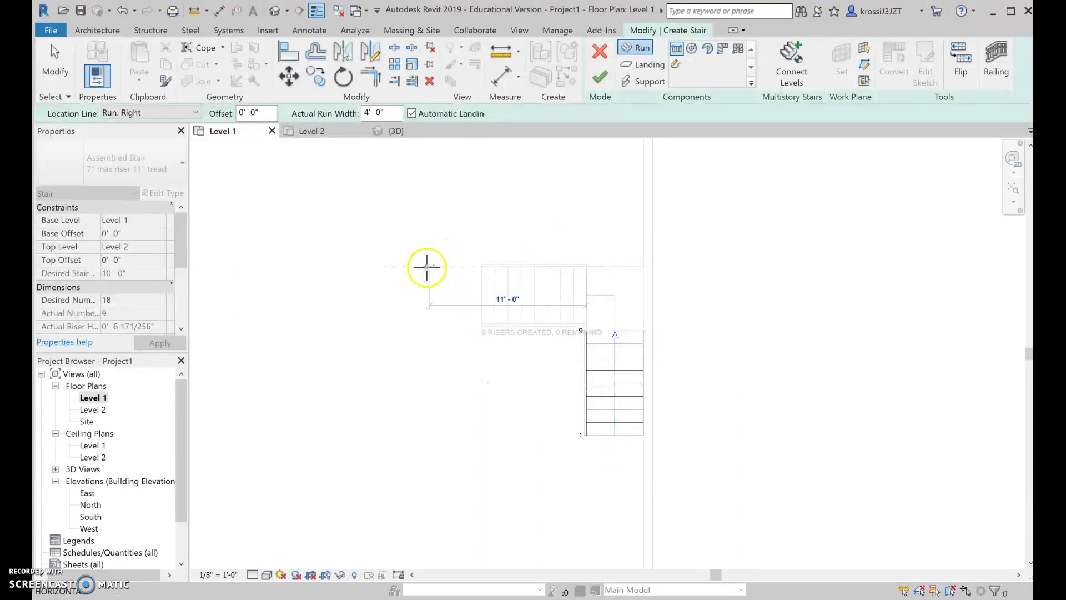
{"action": "left_click", "coordinate": [406, 269]}
{"action": "key", "text": "Escape"}
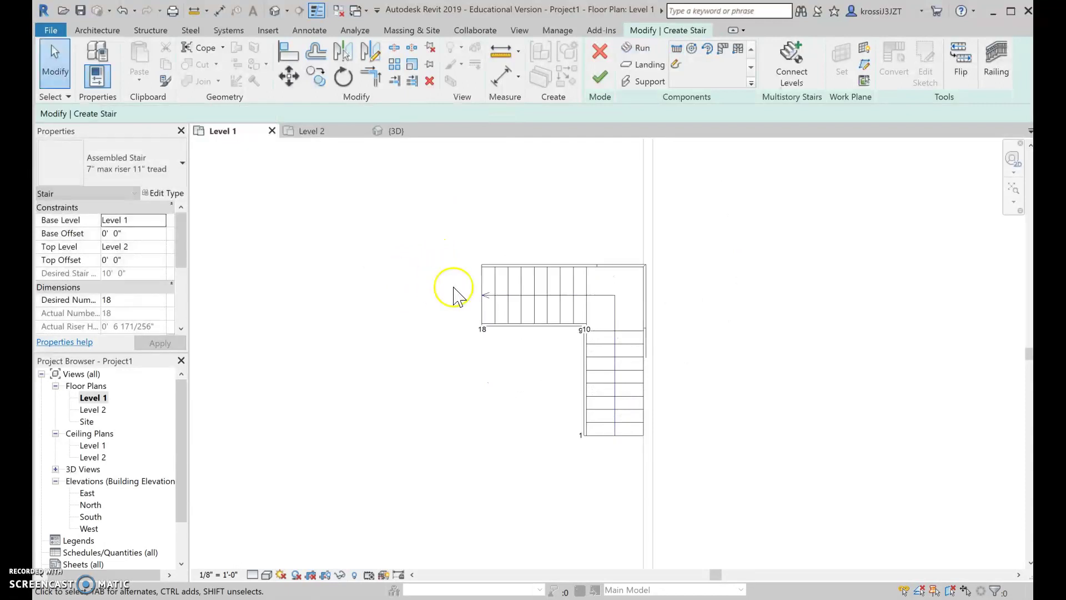
- Select the upper stair run and nudge it slightly to the left
{"action": "left_click", "coordinate": [525, 305]}
{"action": "left_click", "coordinate": [534, 302]}
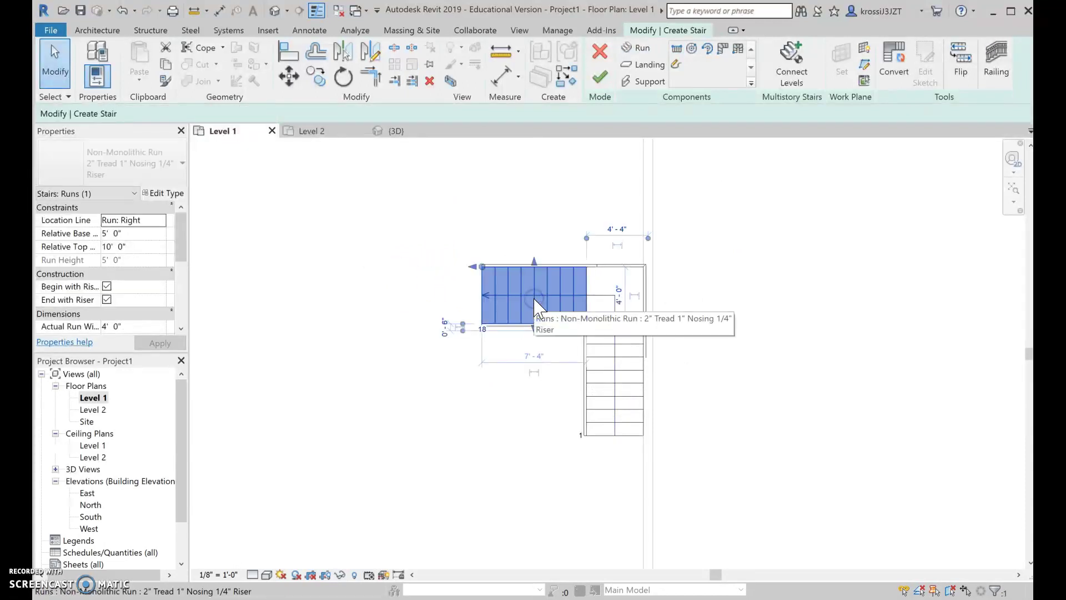
{"action": "scroll", "coordinate": [595, 345], "scroll_direction": "up", "scroll_amount": 5}
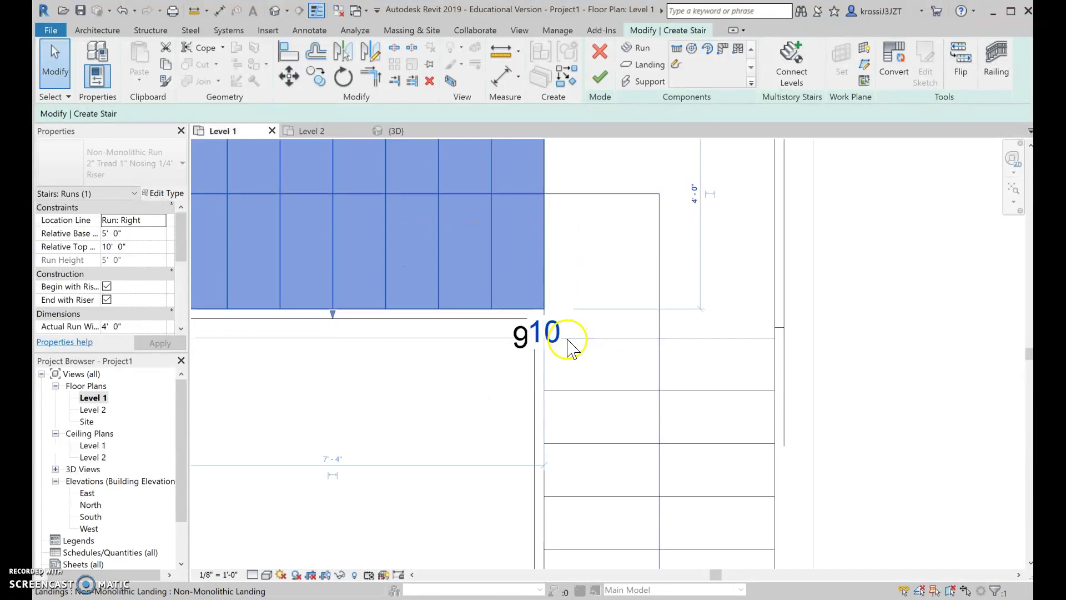
{"action": "left_click", "coordinate": [542, 428]}
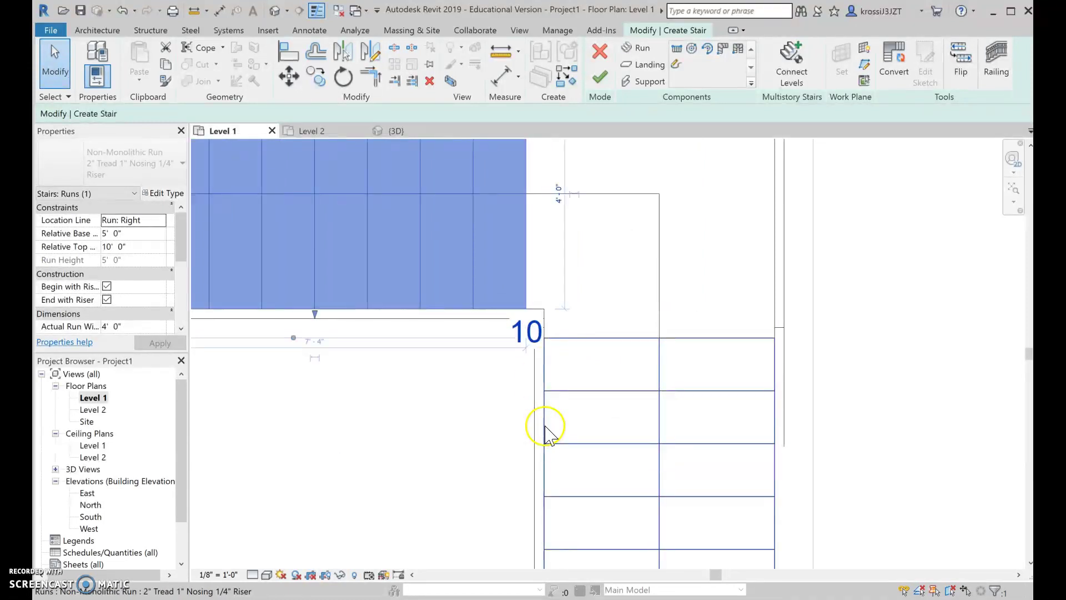
{"action": "key", "text": "Left"}
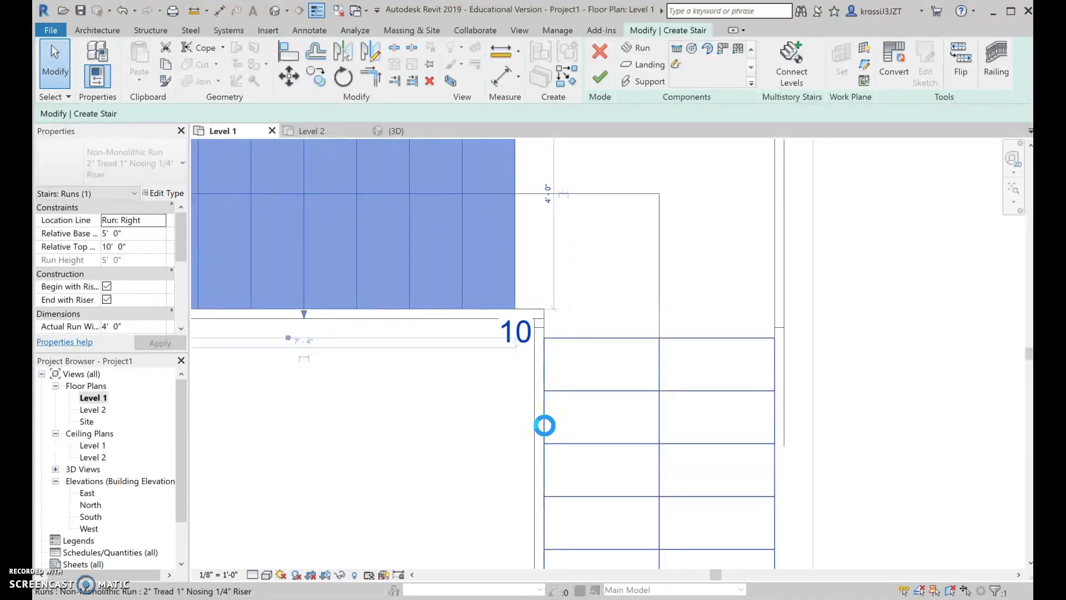
{"action": "key", "text": "Left"}
{"action": "key", "text": "Left"}
{"action": "key", "text": "Left"}
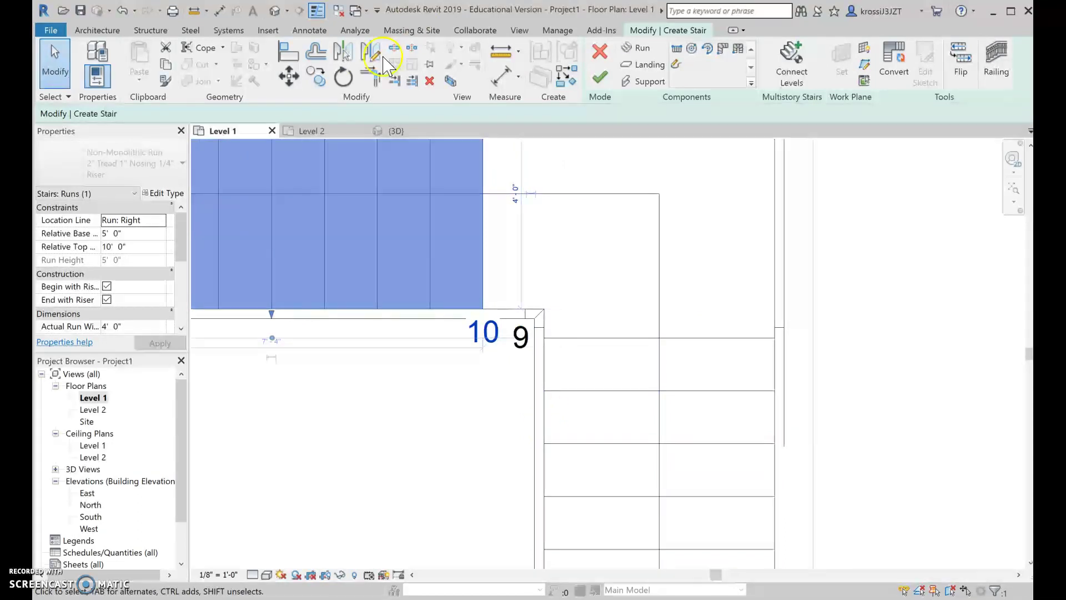
- Move the upper run so its end snaps to the landing corner
{"action": "left_click", "coordinate": [288, 76]}
{"action": "left_click", "coordinate": [492, 304]}
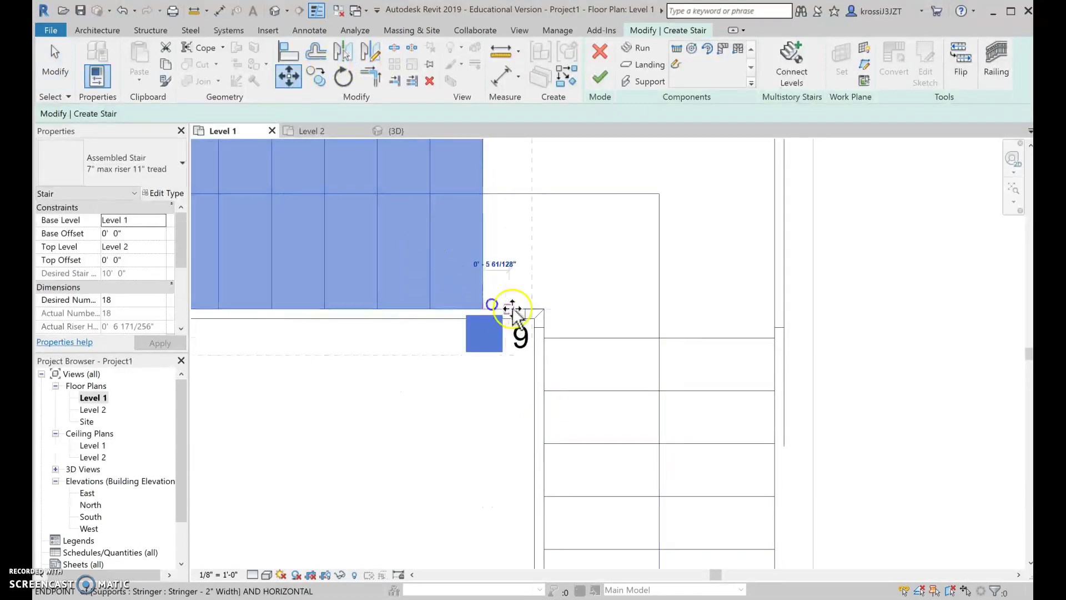
{"action": "left_click", "coordinate": [546, 310]}
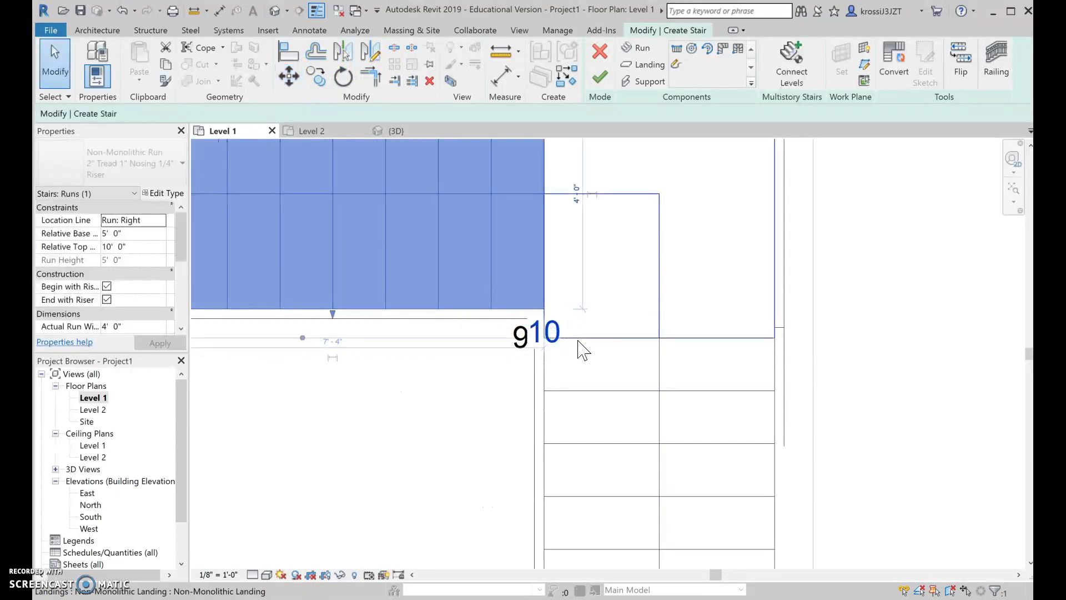
{"action": "scroll", "coordinate": [582, 349], "scroll_direction": "down", "scroll_amount": 3}
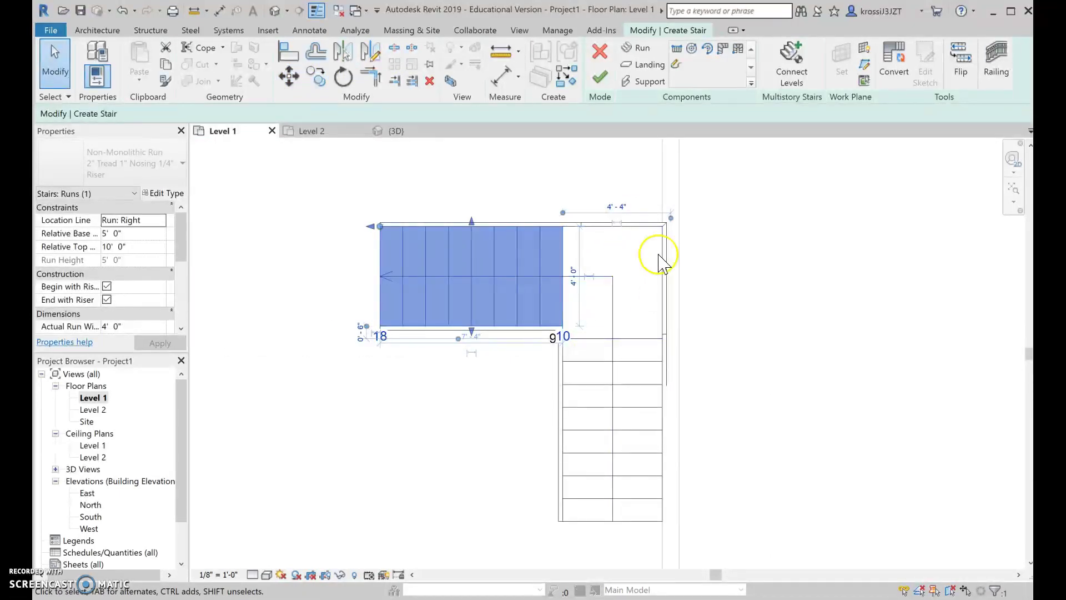
- Finish the L-shaped stair, pan to the empty lower-left plan area, and start a third stair
{"action": "left_click", "coordinate": [602, 72]}
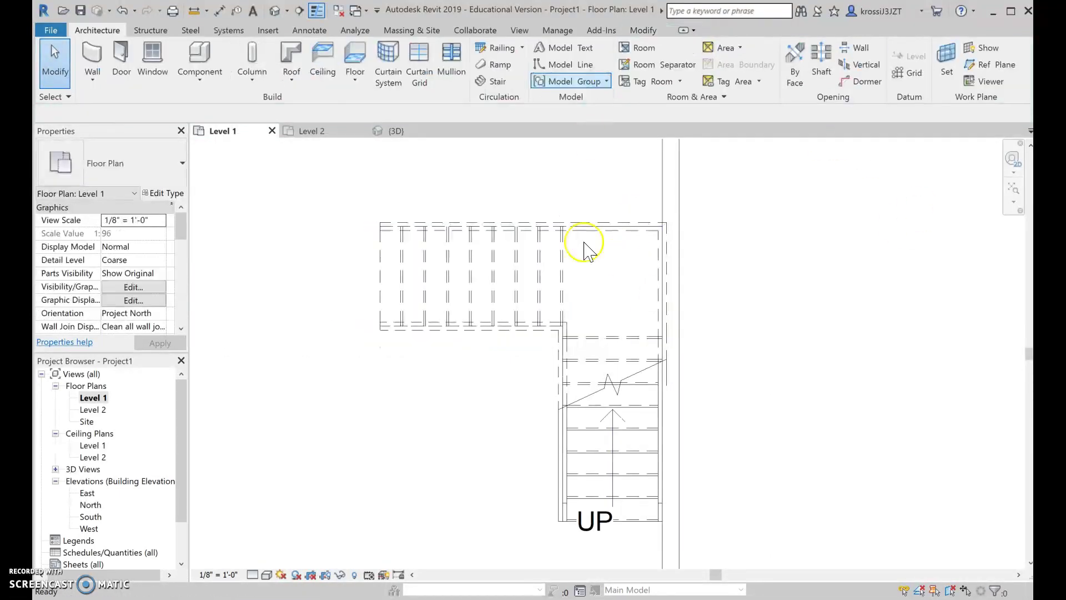
{"action": "scroll", "coordinate": [491, 330], "scroll_direction": "down", "scroll_amount": 6}
{"action": "middle_click_drag", "start_coordinate": [488, 411], "coordinate": [607, 259]}
{"action": "scroll", "coordinate": [333, 389], "scroll_direction": "up", "scroll_amount": 2}
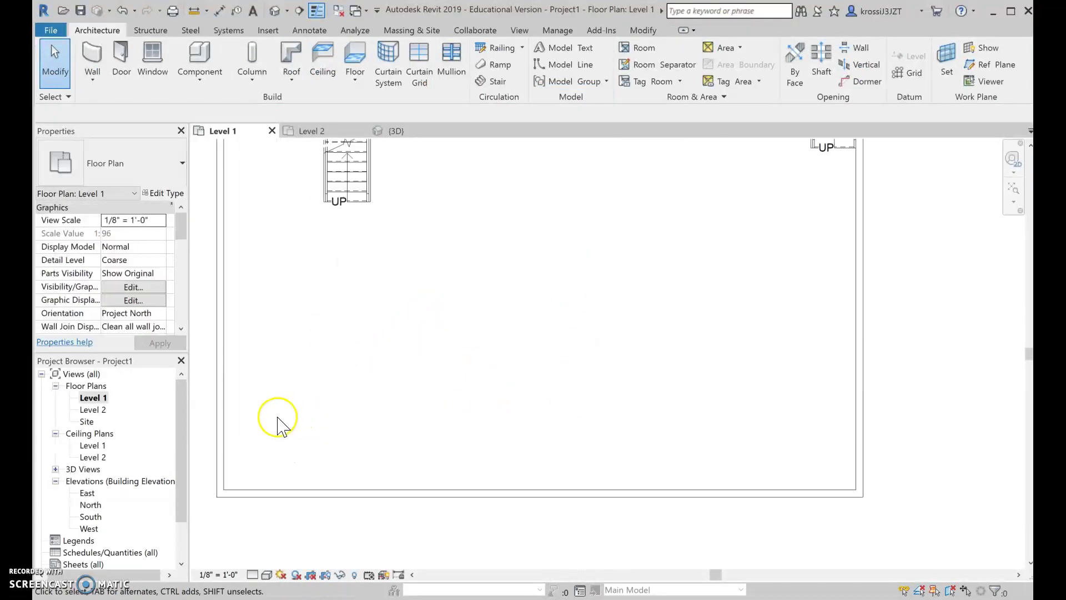
{"action": "middle_click_drag", "start_coordinate": [278, 423], "coordinate": [388, 430]}
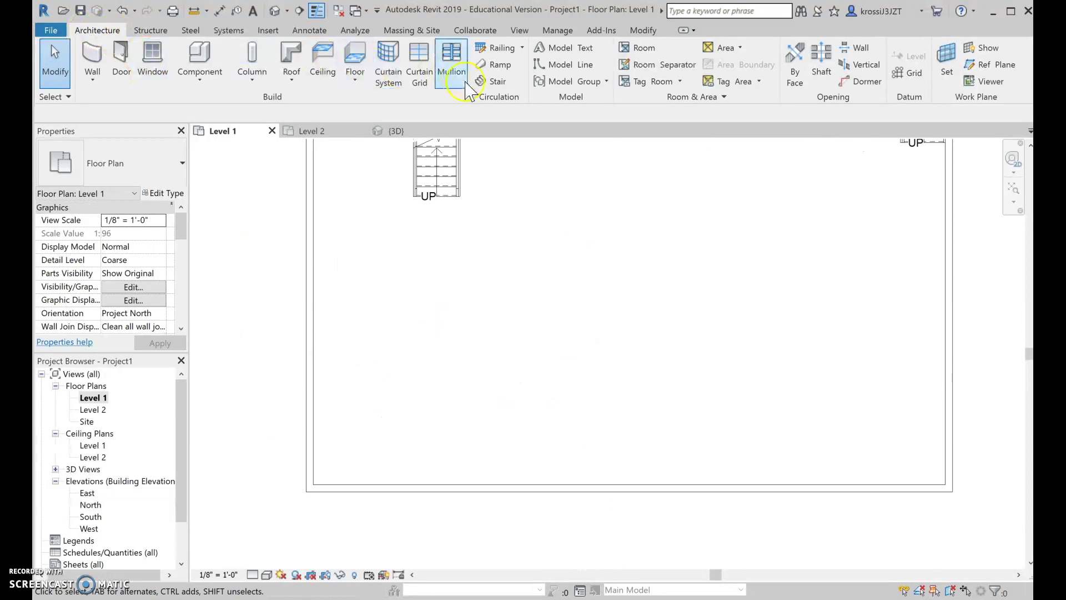
{"action": "left_click", "coordinate": [486, 82]}
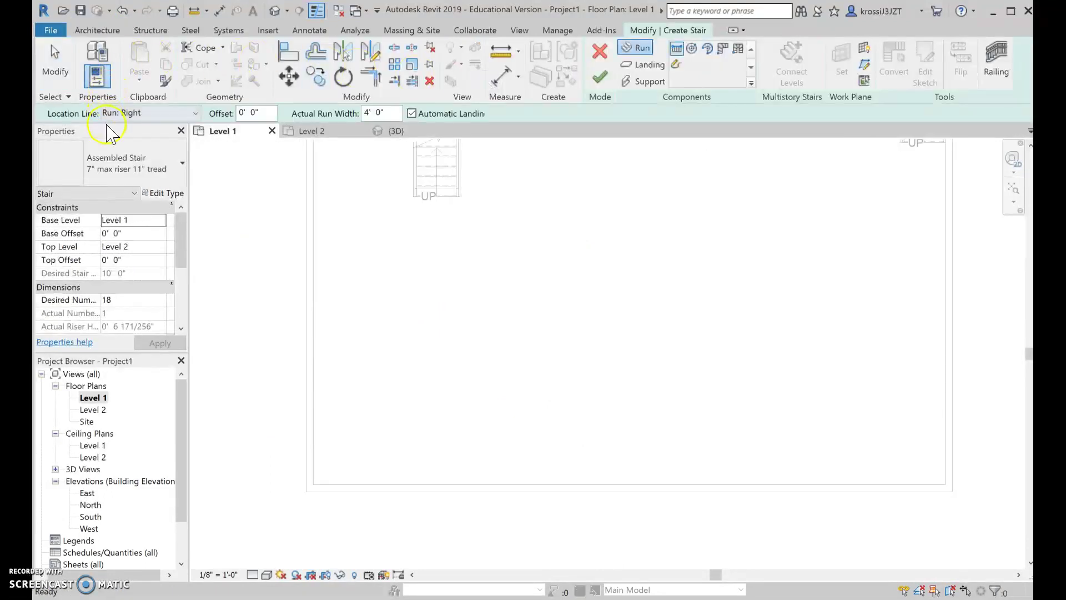
- Set the location line to Run: Left and draw a nine-riser first run from the wall corner
{"action": "left_click", "coordinate": [134, 113]}
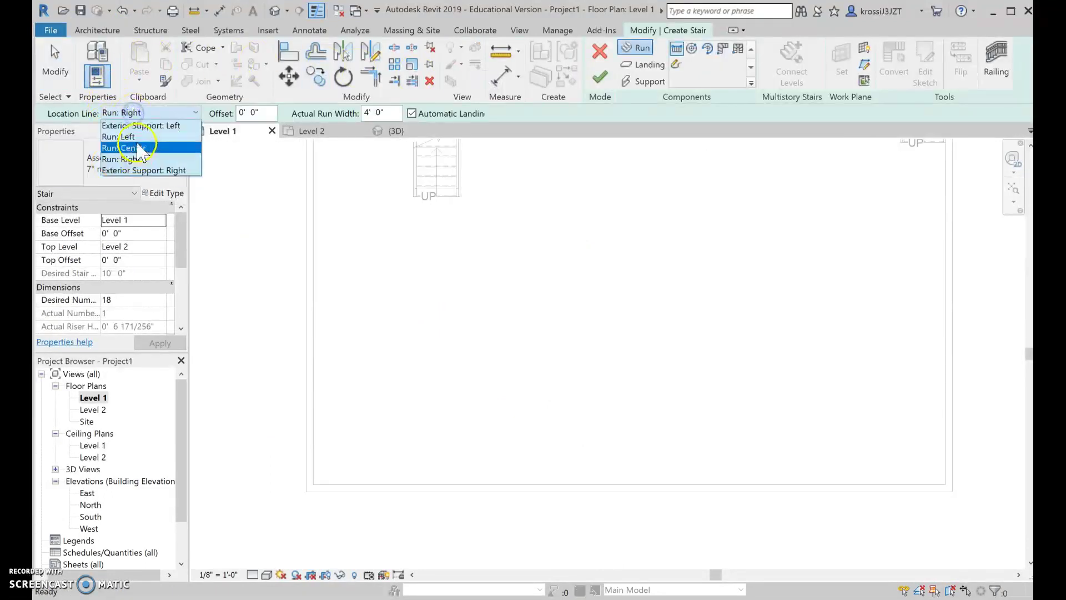
{"action": "left_click", "coordinate": [120, 136]}
{"action": "scroll", "coordinate": [312, 464], "scroll_direction": "up", "scroll_amount": 1}
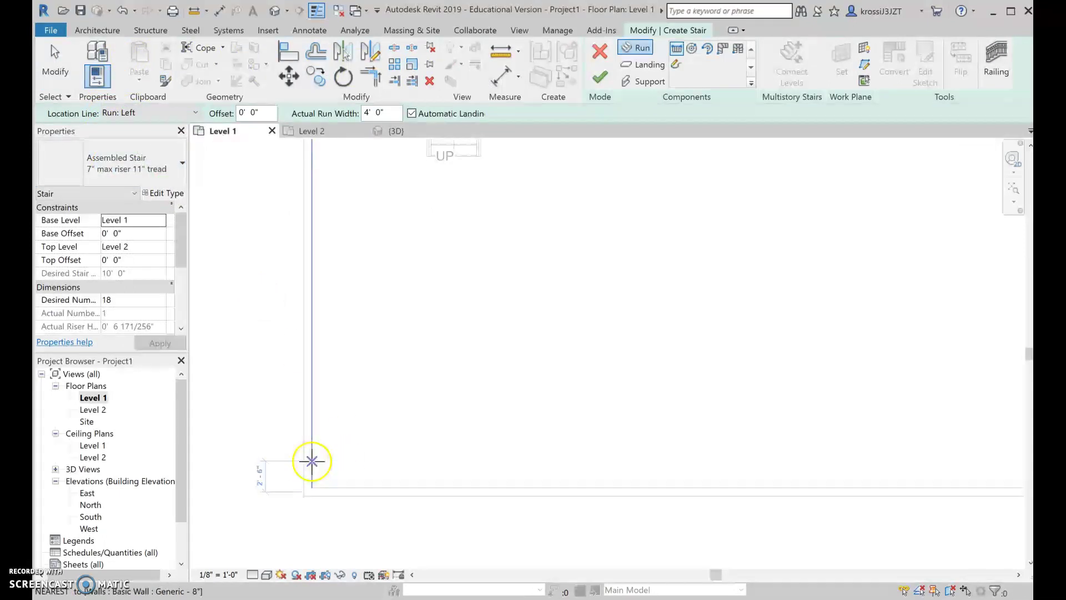
{"action": "left_click", "coordinate": [312, 461]}
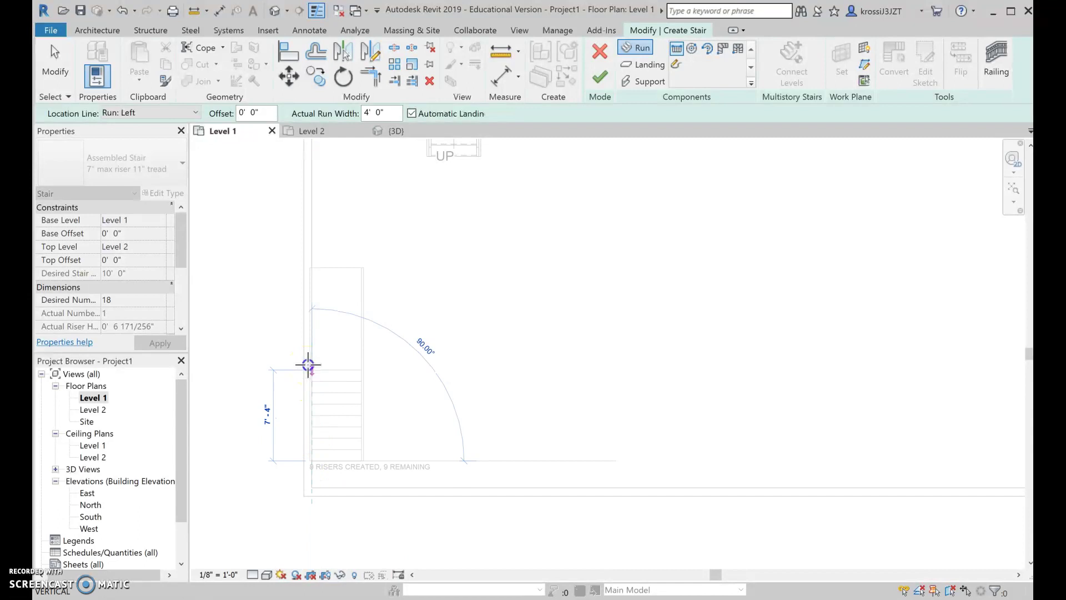
{"action": "left_click", "coordinate": [308, 364]}
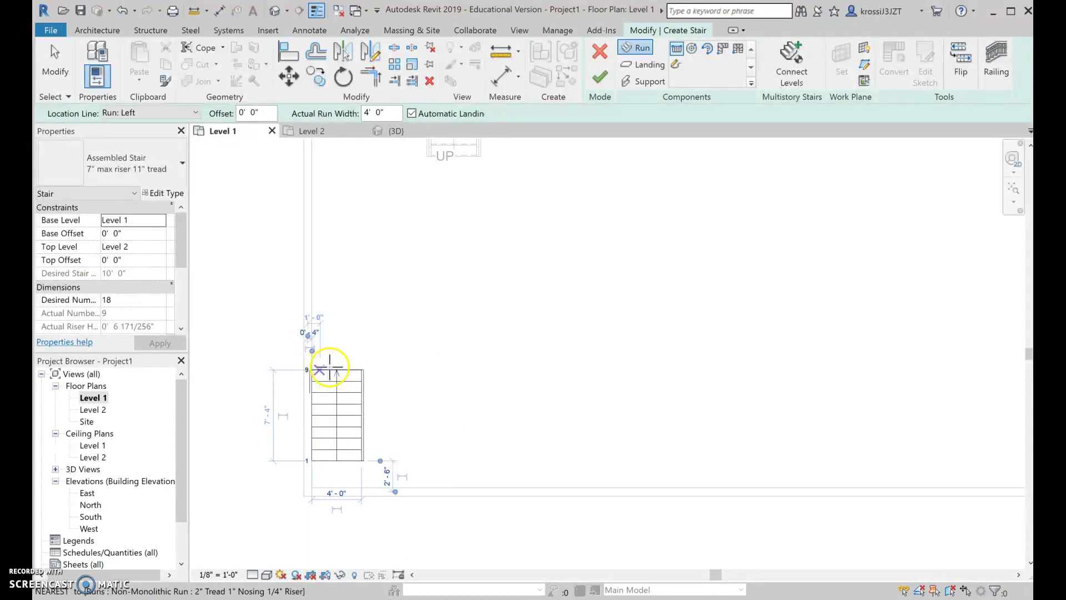
- Draw the parallel second run with risers 10–18, then drag it to adjust the spacing
{"action": "left_click", "coordinate": [442, 371]}
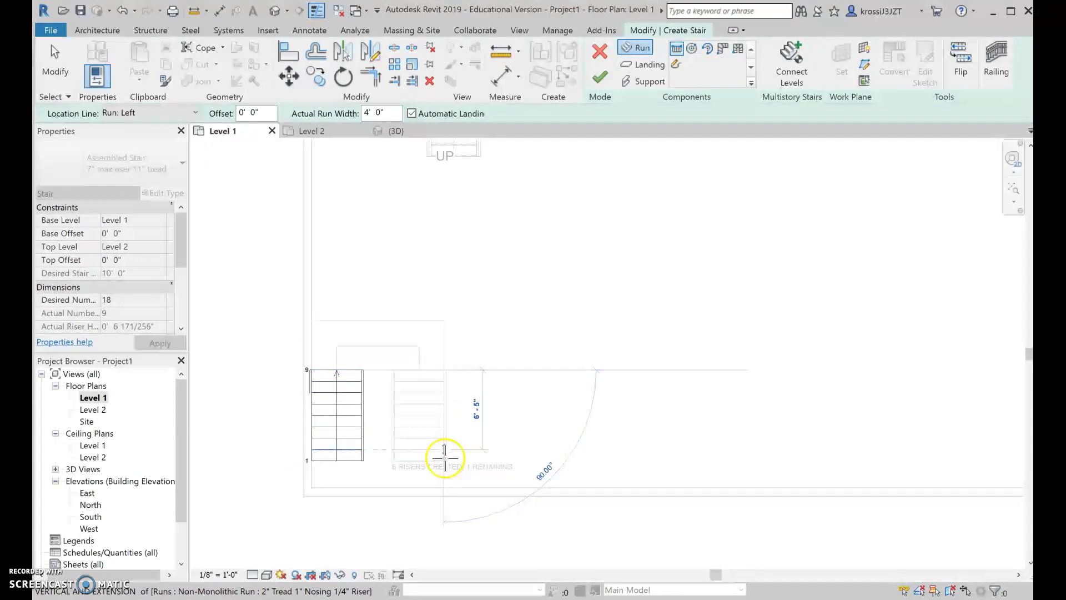
{"action": "left_click", "coordinate": [447, 476]}
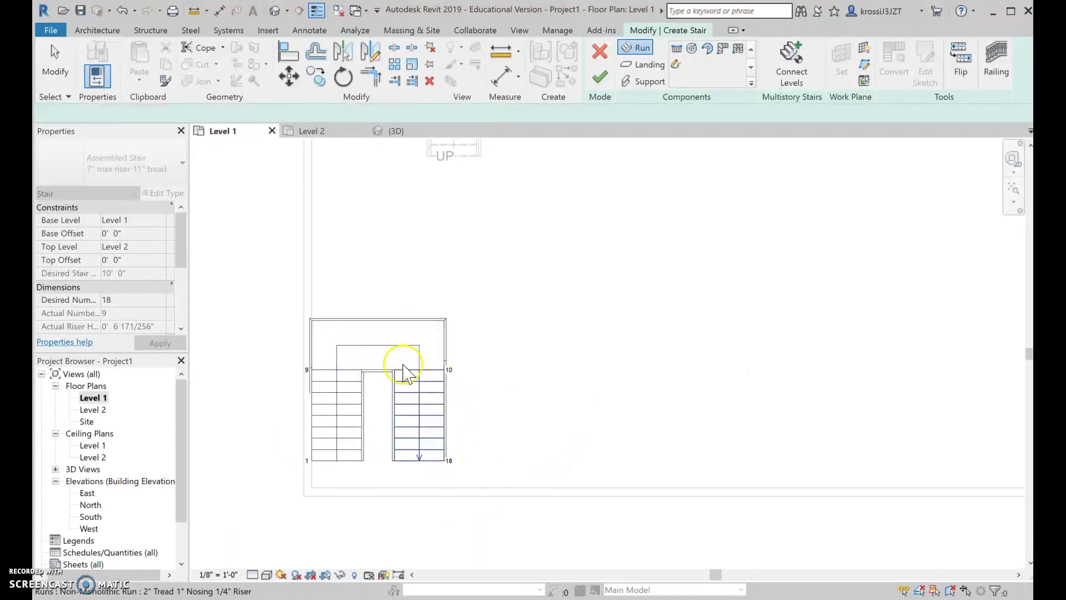
{"action": "key", "text": "Escape"}
{"action": "left_click", "coordinate": [411, 395]}
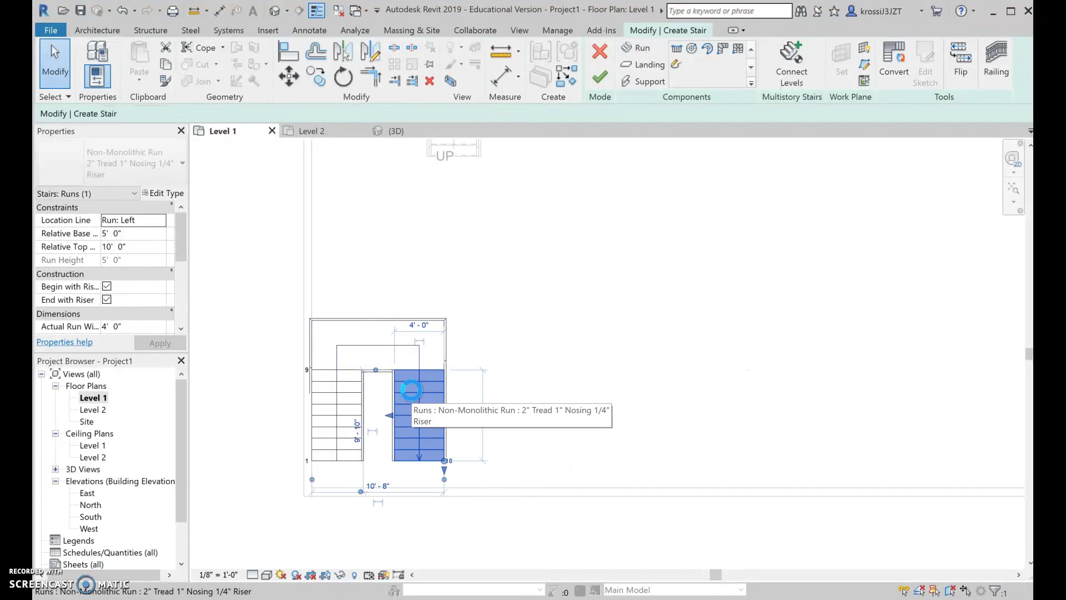
{"action": "left_click_drag", "start_coordinate": [439, 390], "coordinate": [514, 417]}
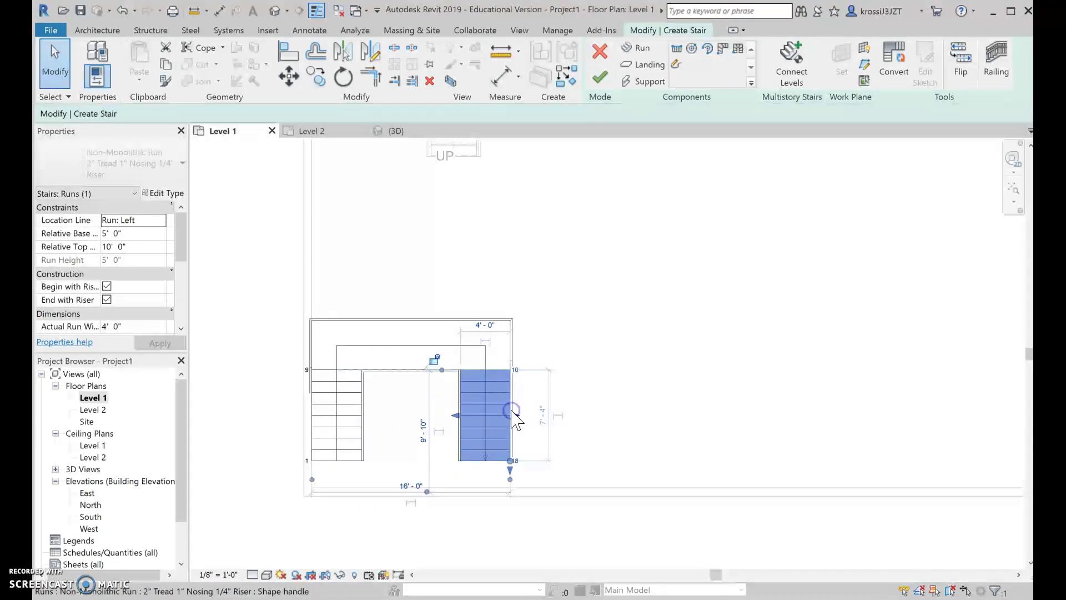
- Finish the U-shaped stair and bring all three stairs into view
{"action": "left_click", "coordinate": [602, 78]}
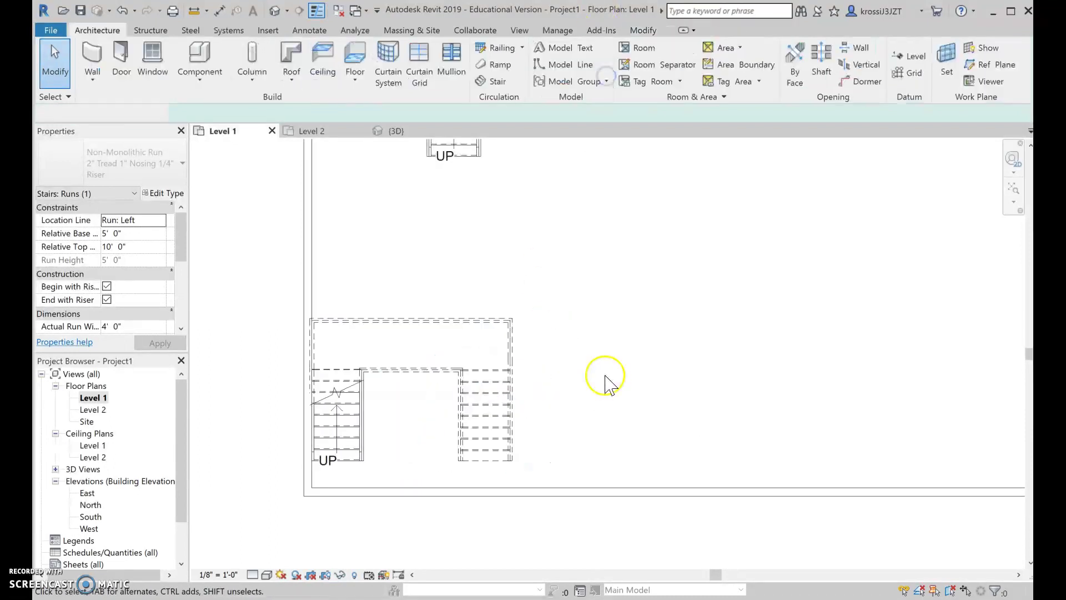
{"action": "scroll", "coordinate": [614, 374], "scroll_direction": "down", "scroll_amount": 2}
{"action": "mouse_move", "coordinate": [614, 374]}
{"action": "middle_mouse_down"}
{"action": "mouse_move", "coordinate": [585, 465]}
{"action": "mouse_move", "coordinate": [573, 466]}
{"action": "middle_mouse_up"}
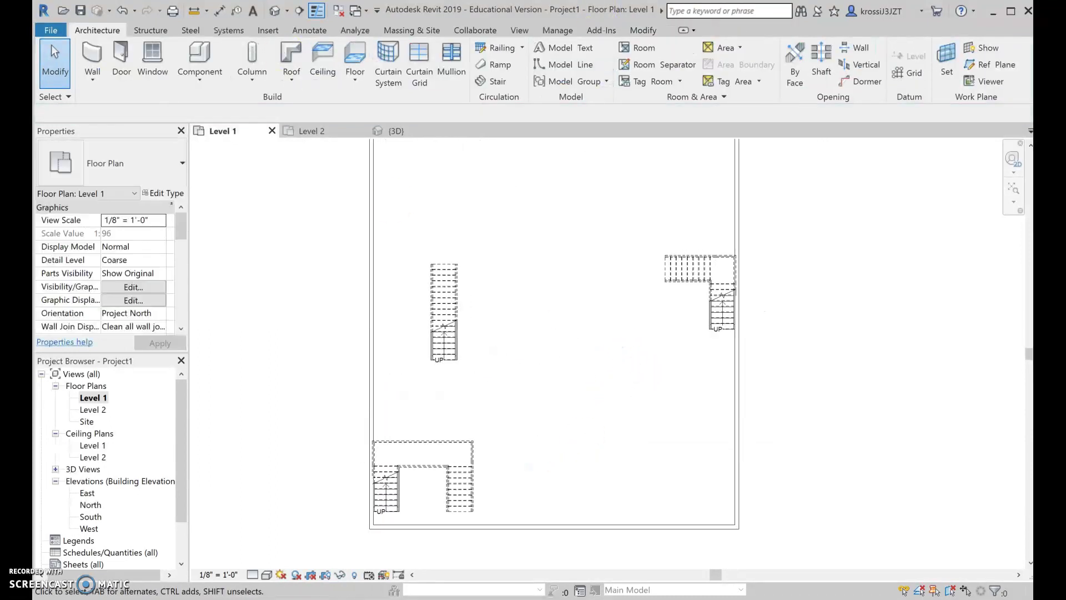
- In the default 3D view, select the Level 2 floor and open its boundary sketch
{"action": "left_click", "coordinate": [274, 10]}
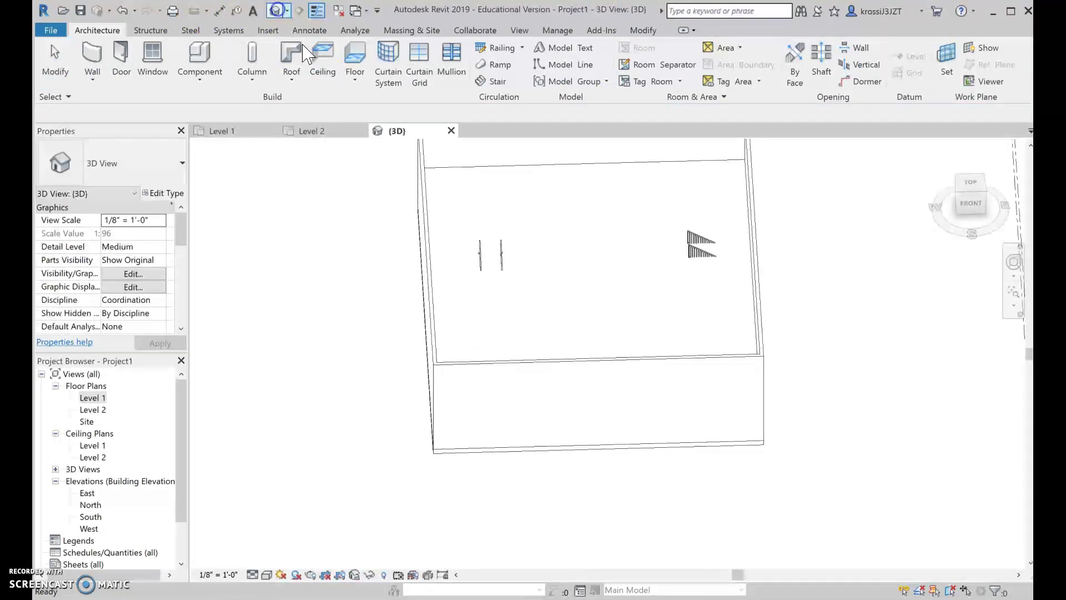
{"action": "left_click", "coordinate": [618, 161]}
{"action": "middle_click_drag", "start_coordinate": [600, 326], "coordinate": [119, 409], "text": "shift"}
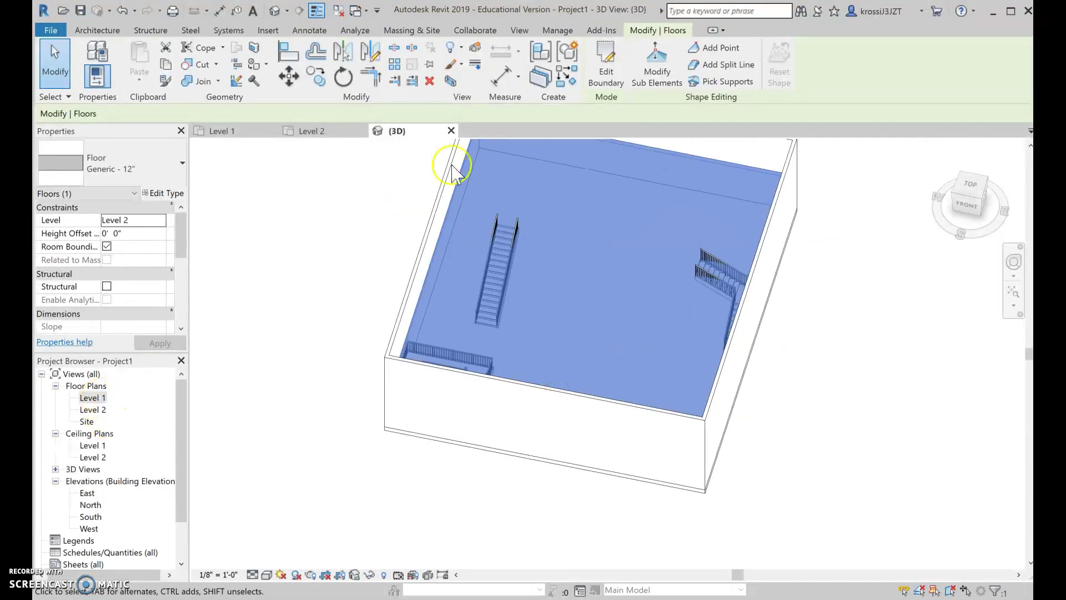
{"action": "middle_click_drag", "start_coordinate": [703, 219], "coordinate": [609, 207], "text": "shift"}
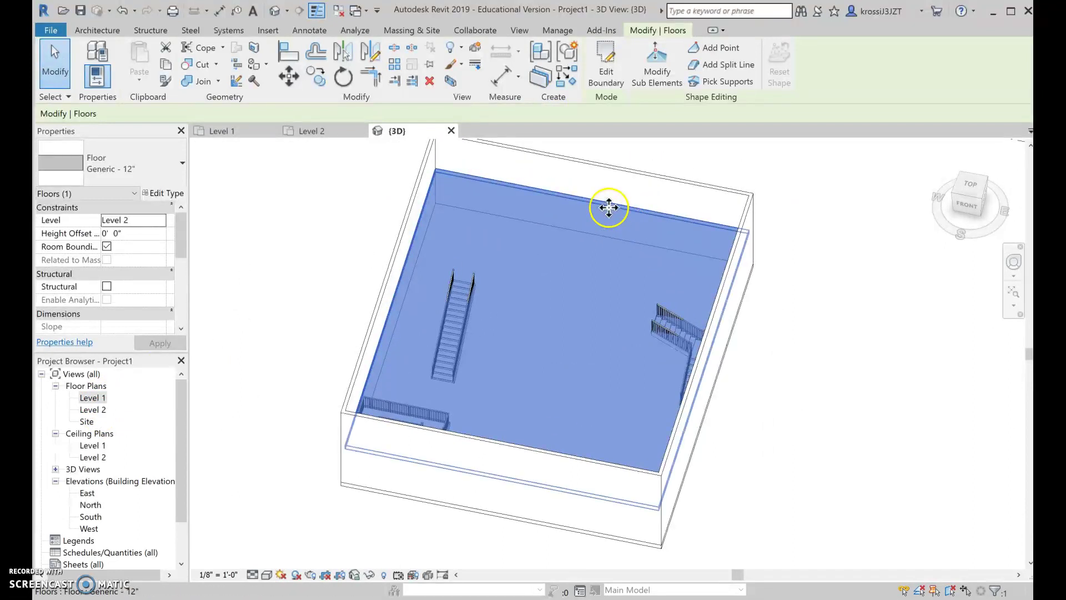
{"action": "left_click", "coordinate": [606, 68]}
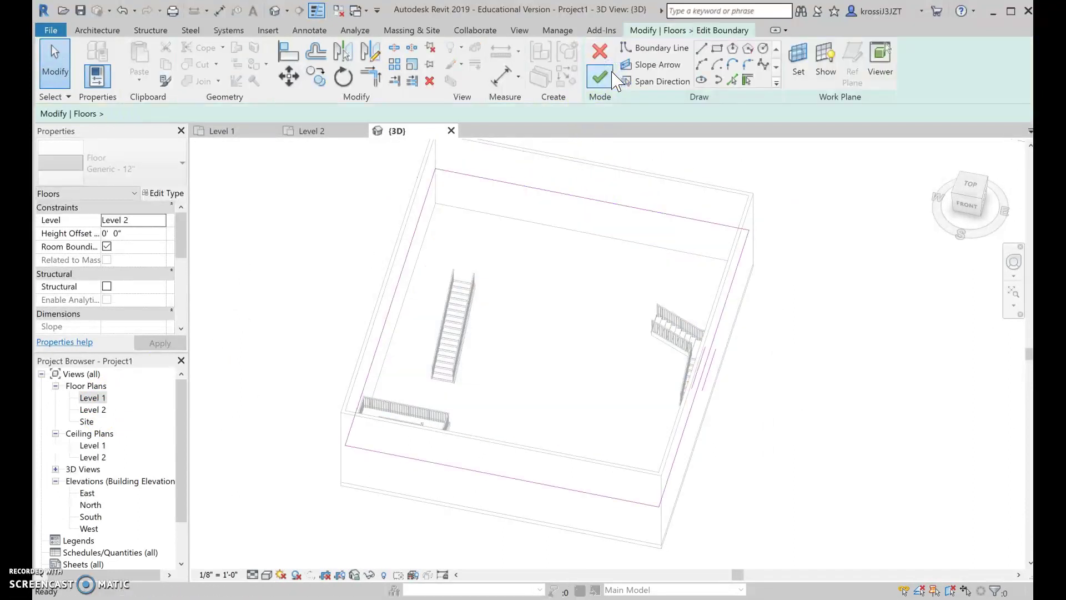
- In the Level 1 plan, sketch a rectangle around the straight stair's outline
{"action": "left_click", "coordinate": [90, 398]}
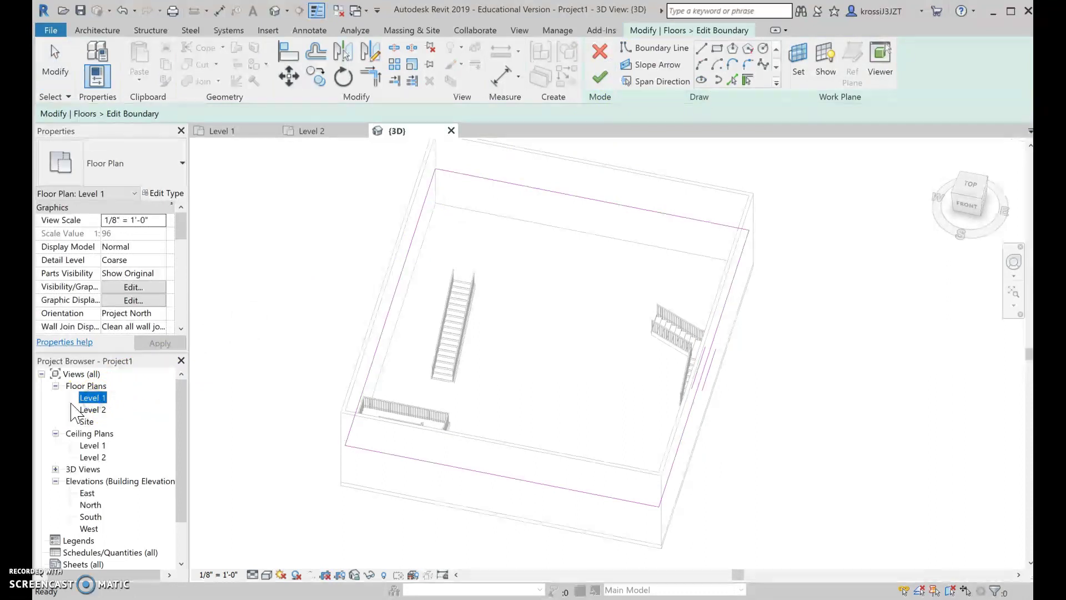
{"action": "double_click", "coordinate": [90, 399]}
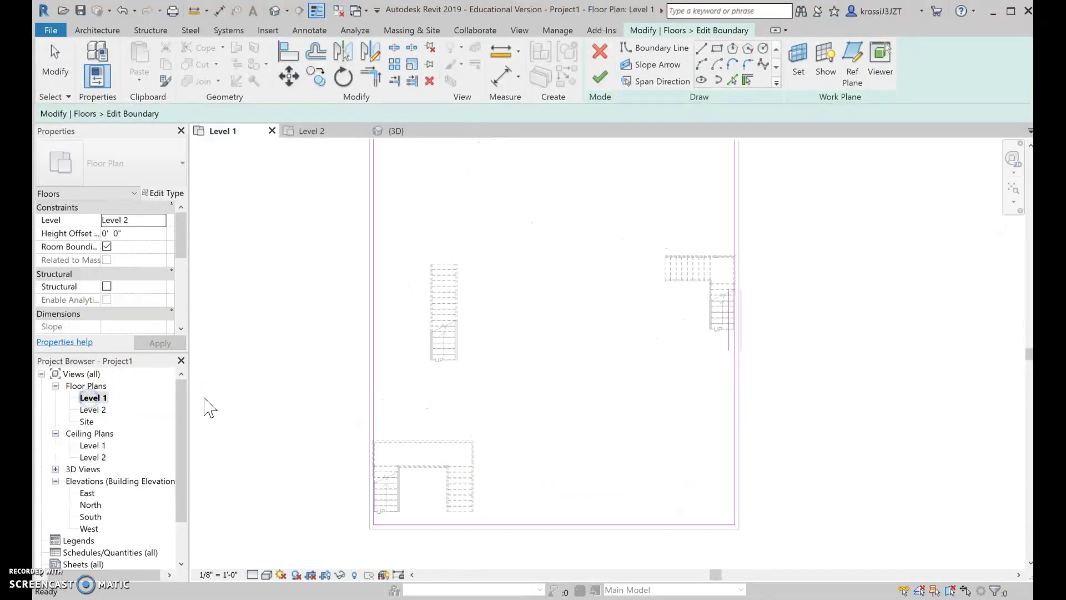
{"action": "left_click", "coordinate": [716, 49]}
{"action": "scroll", "coordinate": [434, 287], "scroll_direction": "up", "scroll_amount": 2}
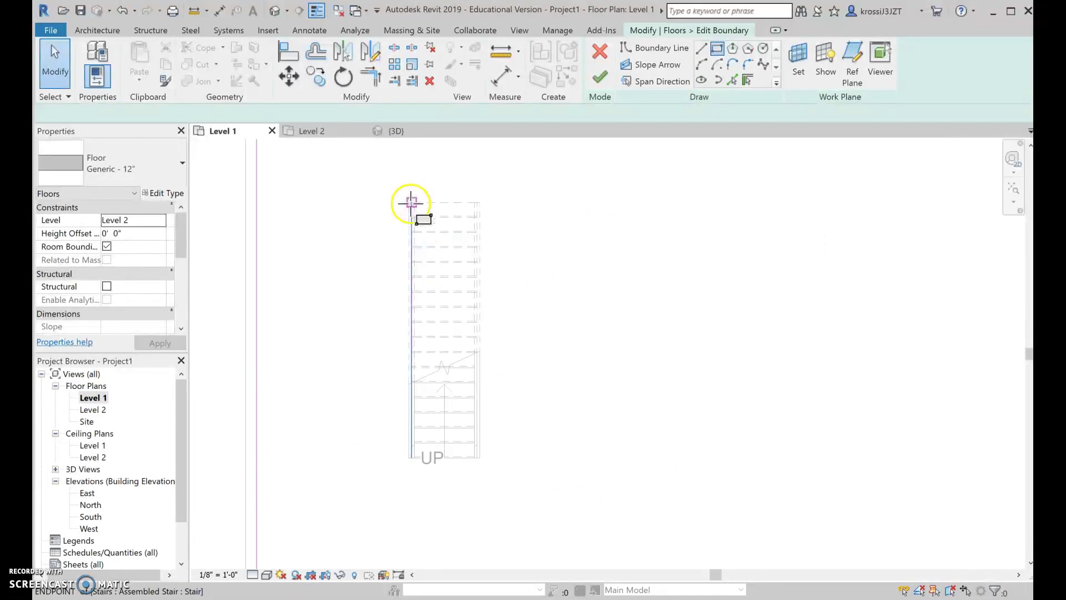
{"action": "left_click", "coordinate": [409, 202]}
{"action": "left_click", "coordinate": [481, 458]}
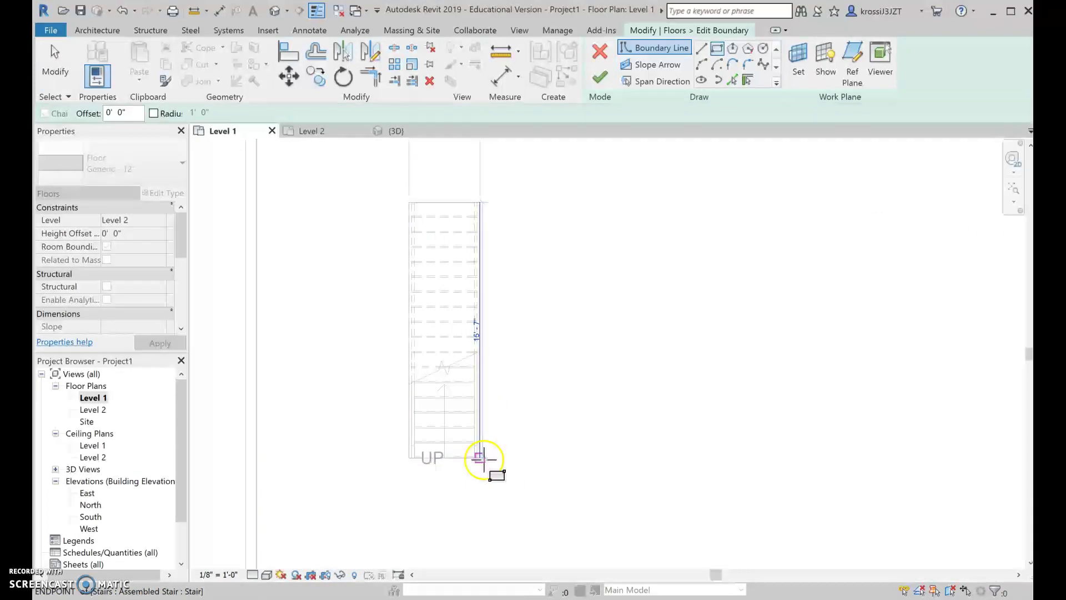
{"action": "scroll", "coordinate": [479, 459], "scroll_direction": "up", "scroll_amount": 3}
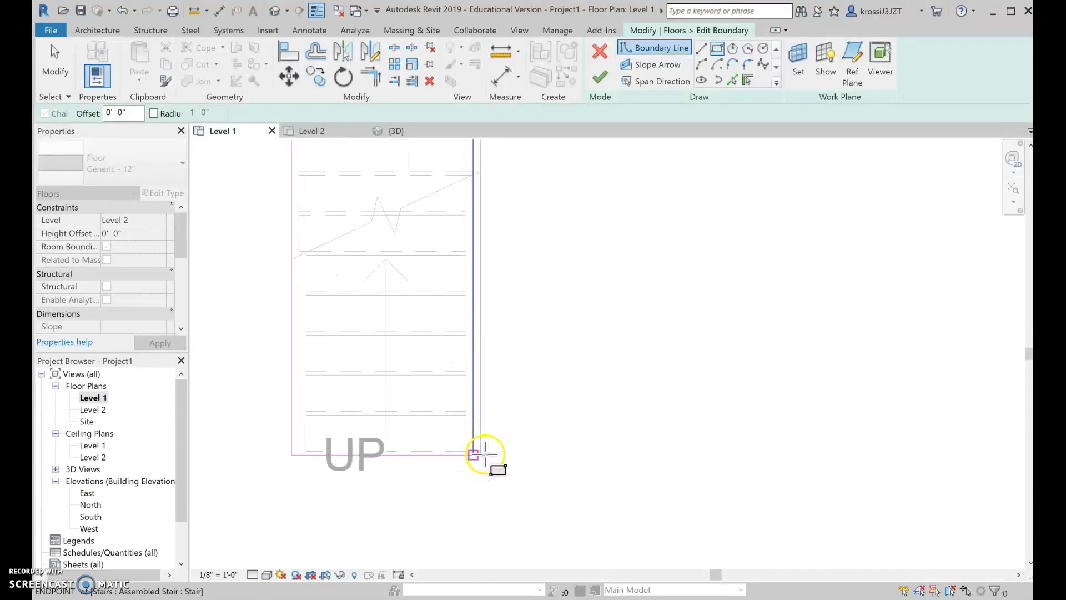
{"action": "scroll", "coordinate": [494, 460], "scroll_direction": "down", "scroll_amount": 5}
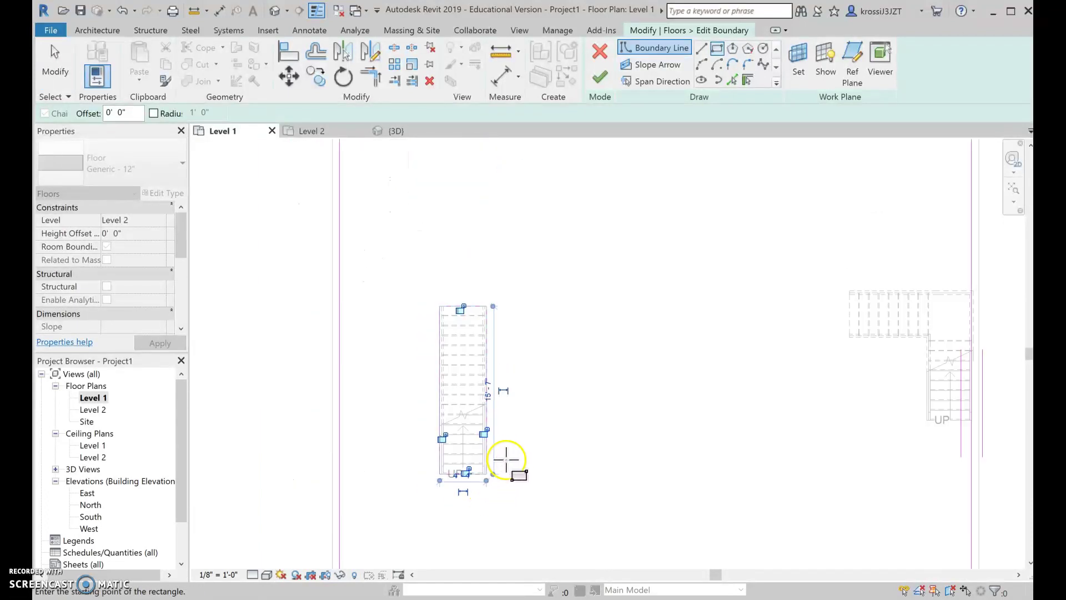
{"action": "left_click", "coordinate": [701, 48]}
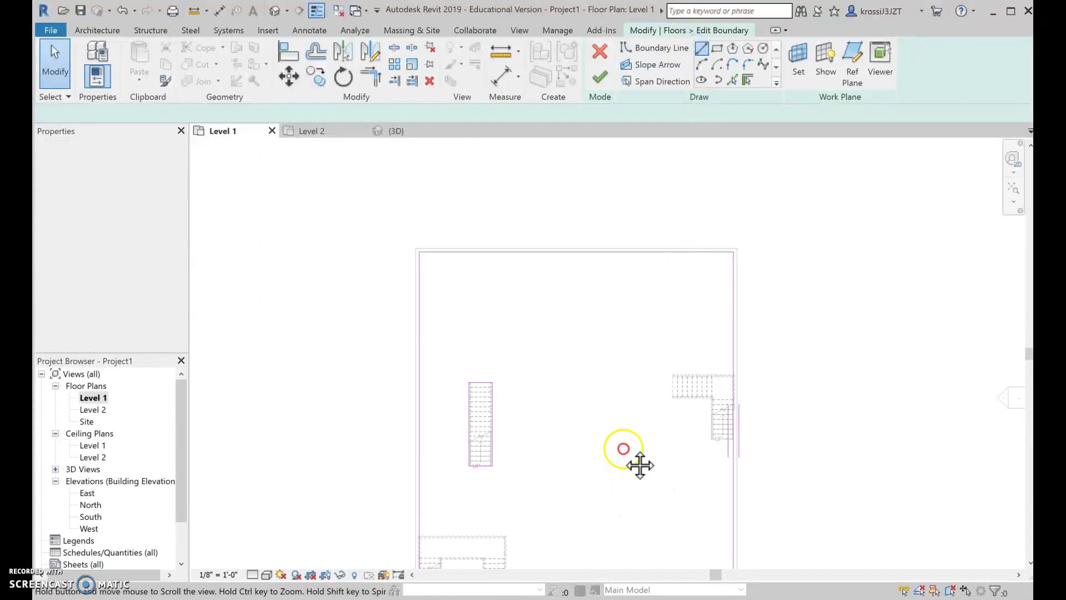
- Trace boundary lines around the L-shaped stair's landing and run, starting at the floor's right edge
{"action": "middle_click_drag", "start_coordinate": [638, 464], "coordinate": [571, 348]}
{"action": "scroll", "coordinate": [472, 359], "scroll_direction": "up", "scroll_amount": 2}
{"action": "scroll", "coordinate": [473, 358], "scroll_direction": "up", "scroll_amount": 2}
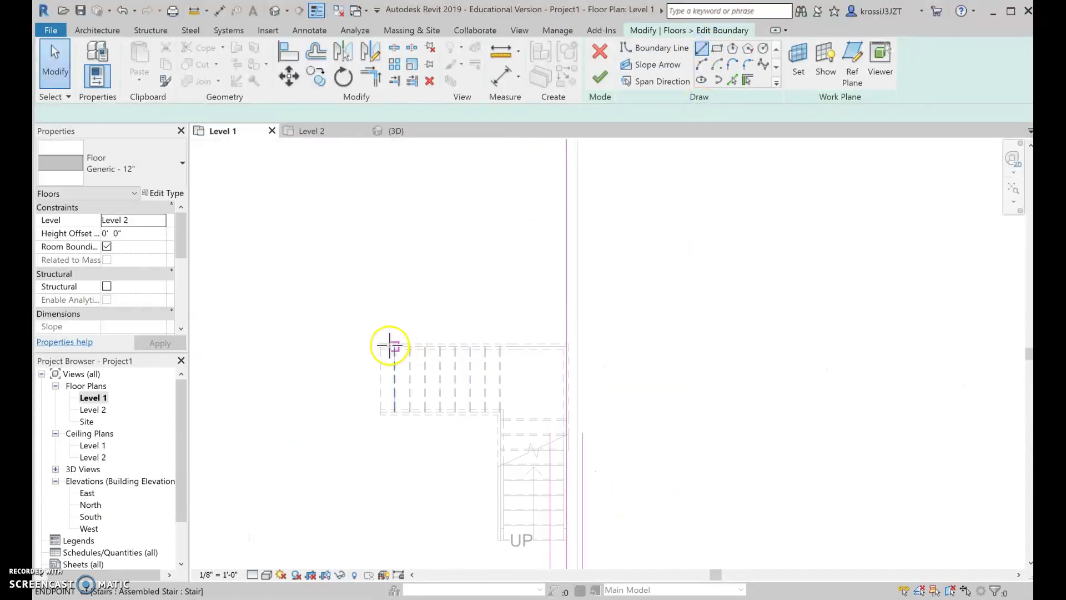
{"action": "left_click", "coordinate": [567, 344]}
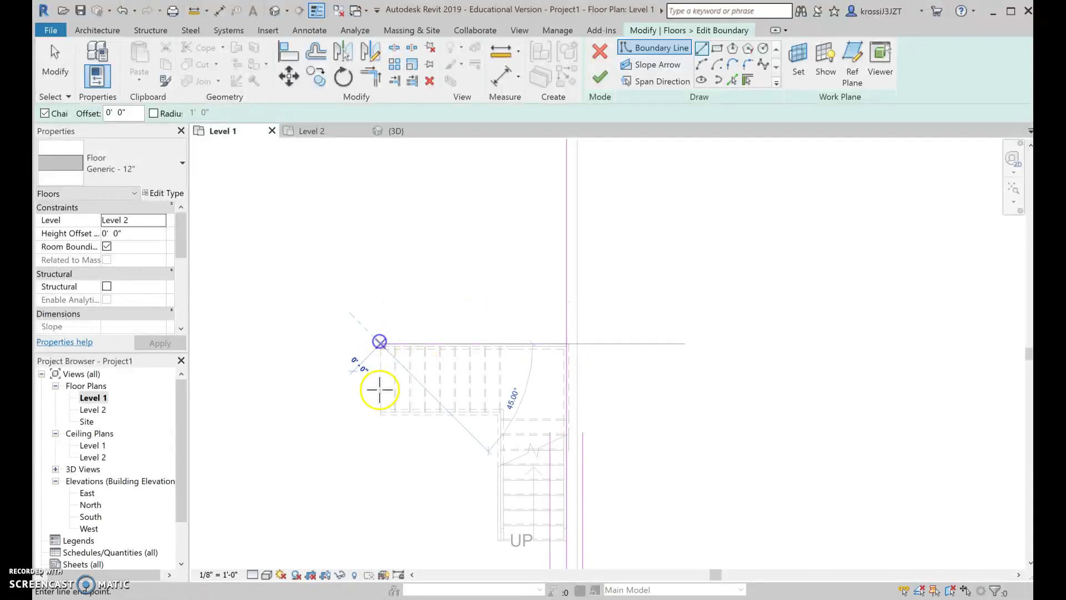
{"action": "left_click", "coordinate": [380, 415]}
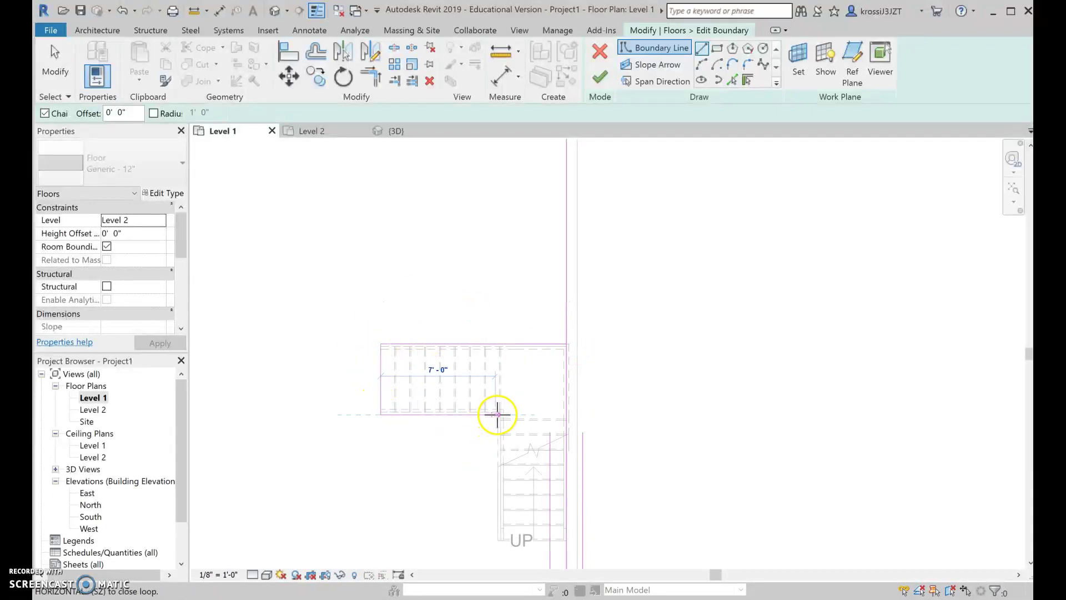
{"action": "left_click", "coordinate": [497, 414]}
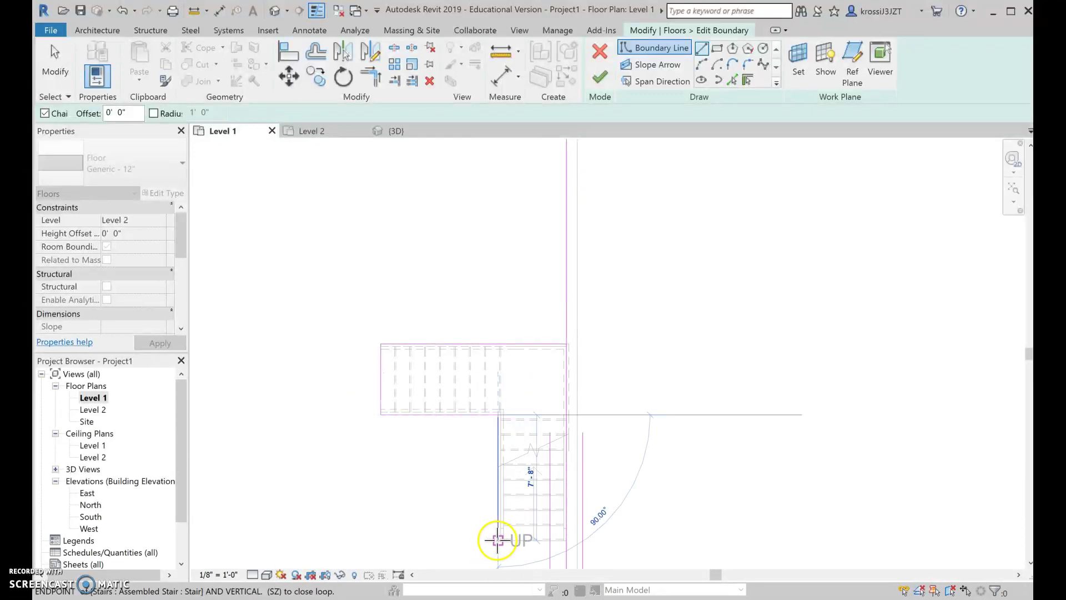
{"action": "left_click", "coordinate": [497, 540]}
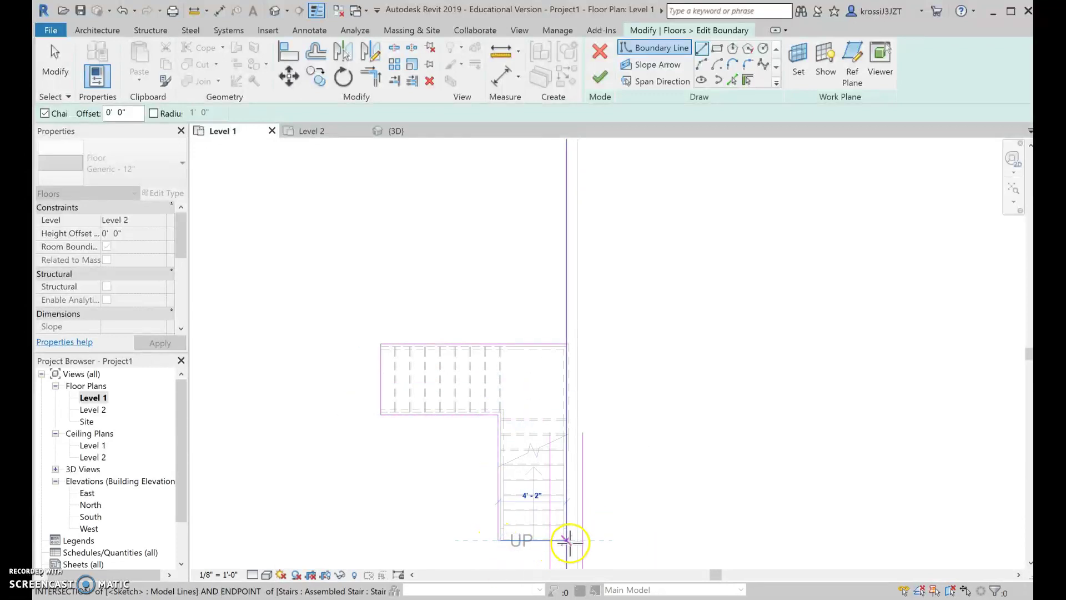
{"action": "left_click", "coordinate": [566, 540]}
- Stop drawing and inspect the floor's existing vertical right-edge boundary line
{"action": "key", "text": "Escape"}
{"action": "key", "text": "Escape"}
{"action": "scroll", "coordinate": [607, 483], "scroll_direction": "down", "scroll_amount": 3}
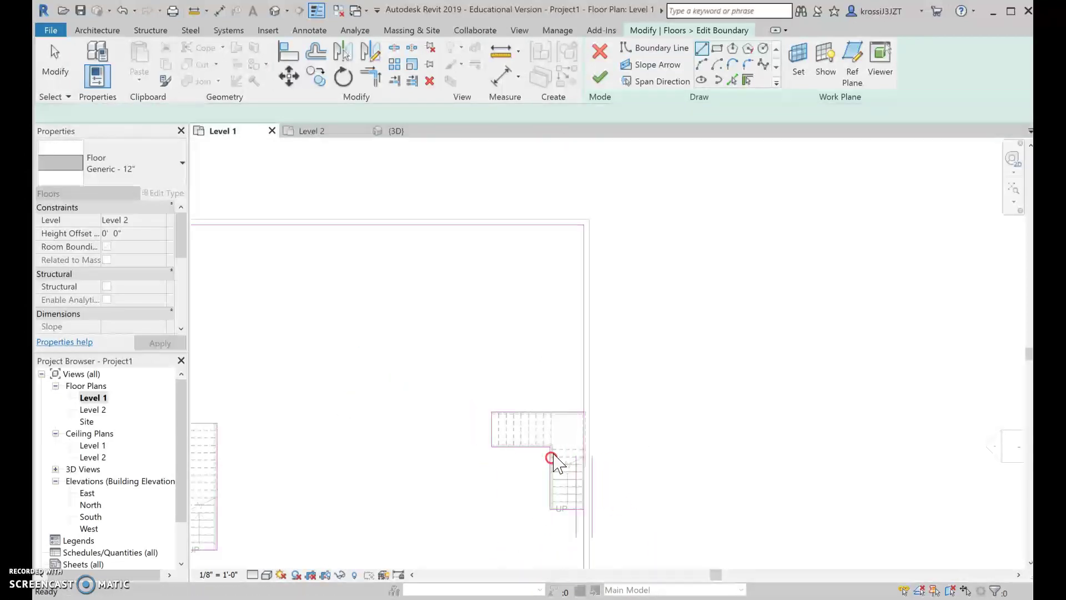
{"action": "scroll", "coordinate": [580, 441], "scroll_direction": "up", "scroll_amount": 2}
{"action": "left_click", "coordinate": [592, 439]}
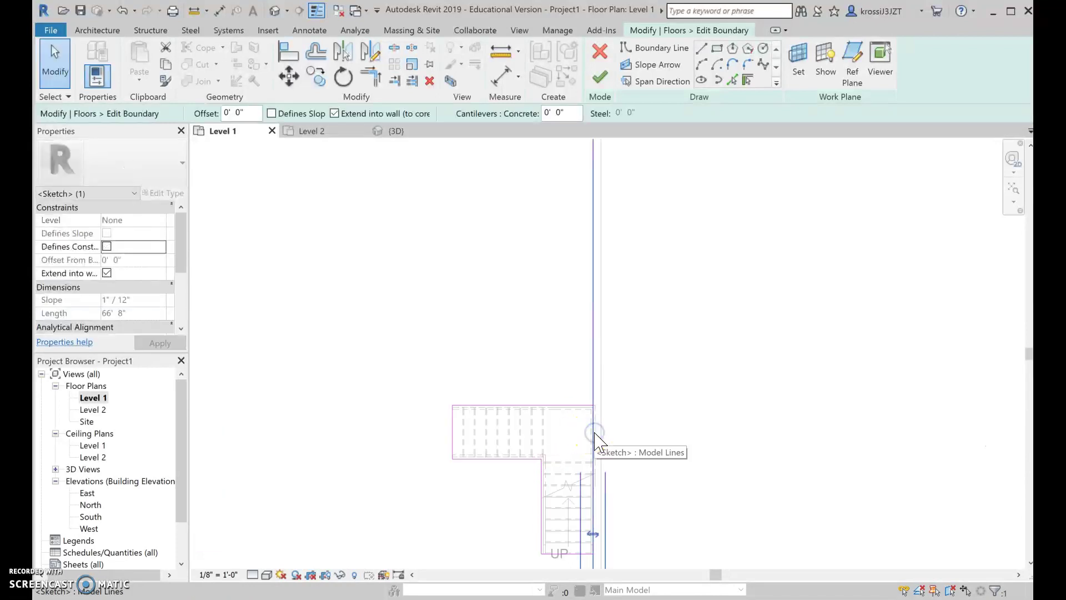
{"action": "left_click", "coordinate": [598, 443]}
{"action": "scroll", "coordinate": [598, 443], "scroll_direction": "down", "scroll_amount": 1}
{"action": "left_click", "coordinate": [604, 198]}
- Redraw the right edge from the top-right corner through the stair corners to the bottom-right corner
{"action": "left_click", "coordinate": [702, 49]}
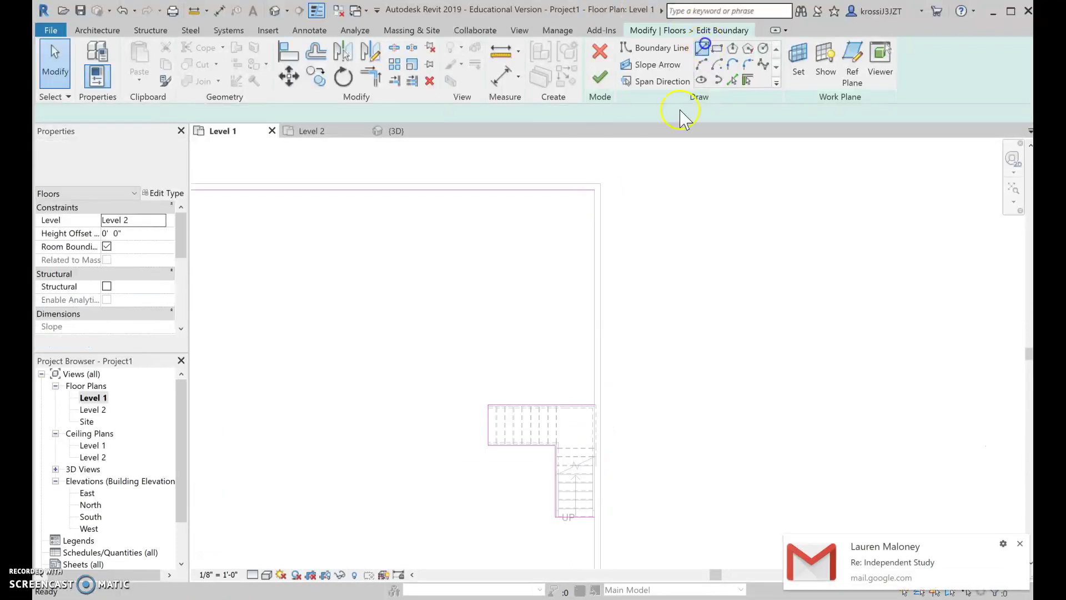
{"action": "left_click", "coordinate": [594, 191]}
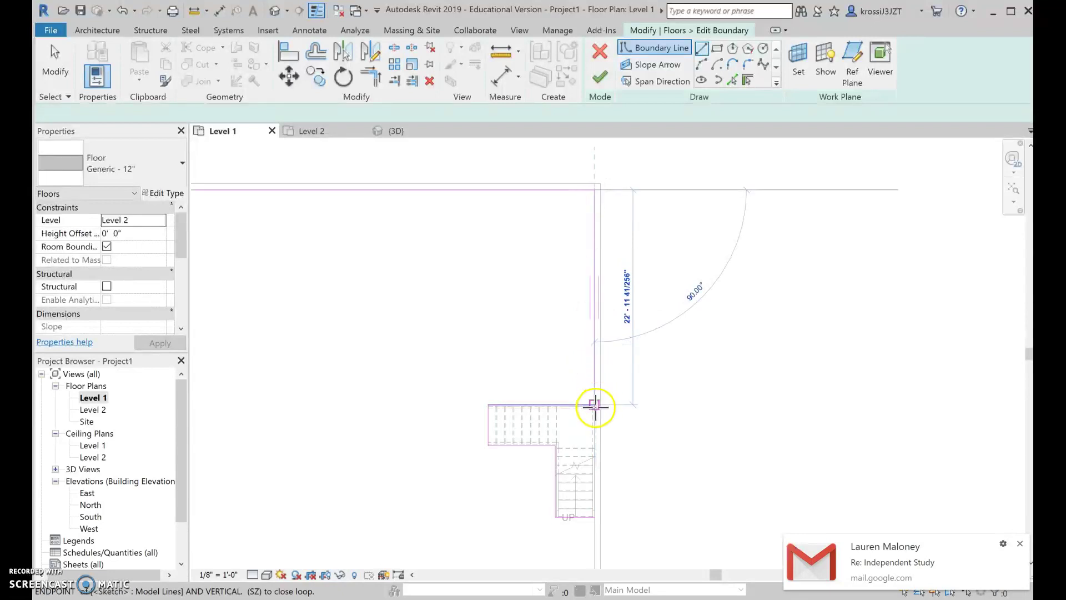
{"action": "left_click", "coordinate": [595, 406]}
{"action": "left_click", "coordinate": [595, 517]}
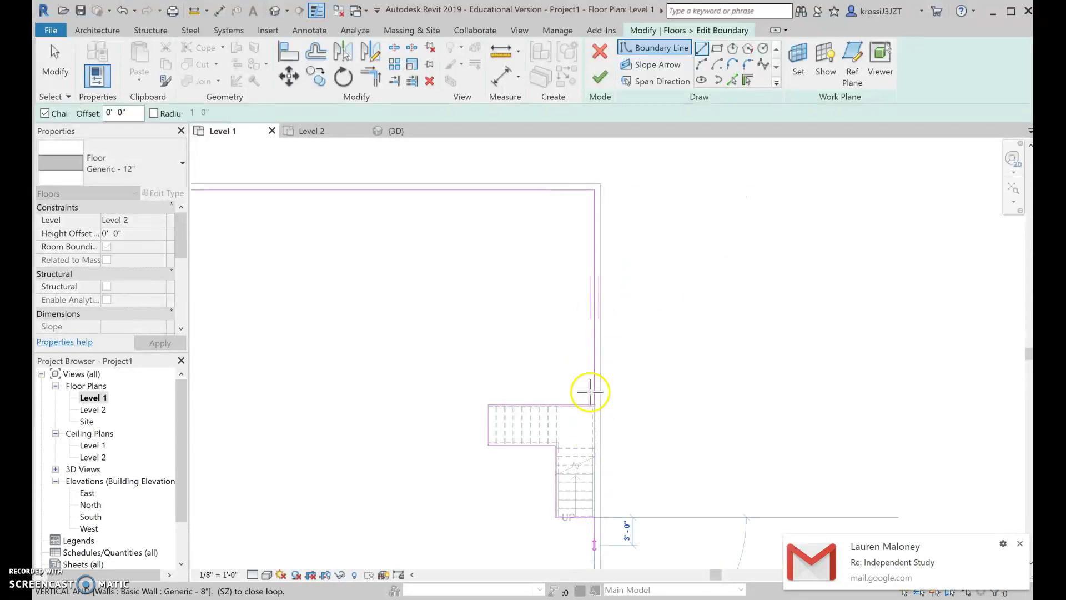
{"action": "scroll", "coordinate": [591, 388], "scroll_direction": "down", "scroll_amount": 2}
{"action": "middle_click_drag", "start_coordinate": [590, 388], "coordinate": [602, 350]}
{"action": "left_click", "coordinate": [586, 487]}
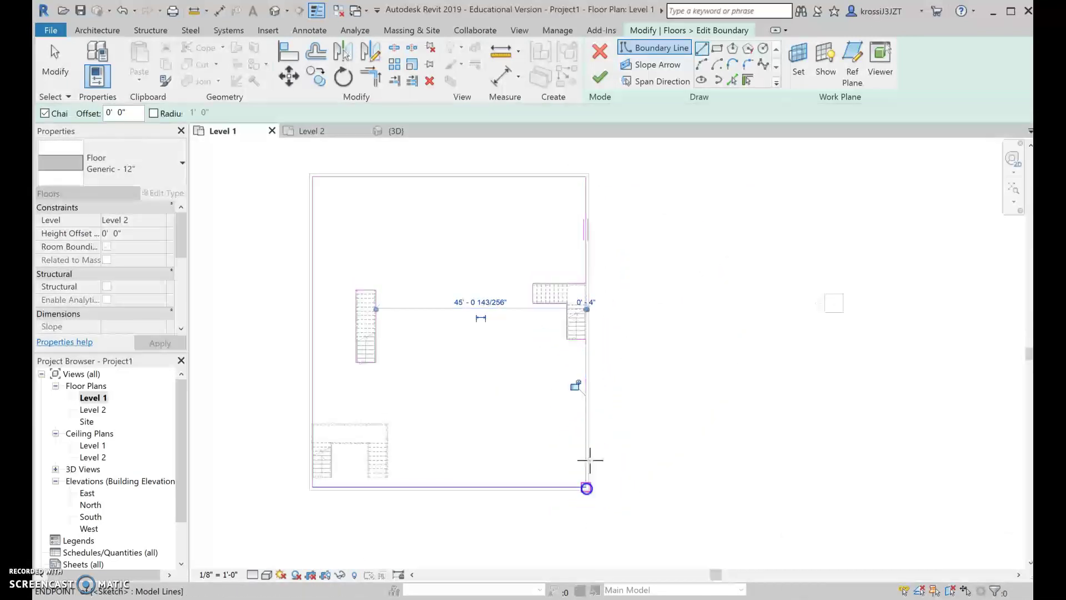
{"action": "scroll", "coordinate": [585, 325], "scroll_direction": "up", "scroll_amount": 5}
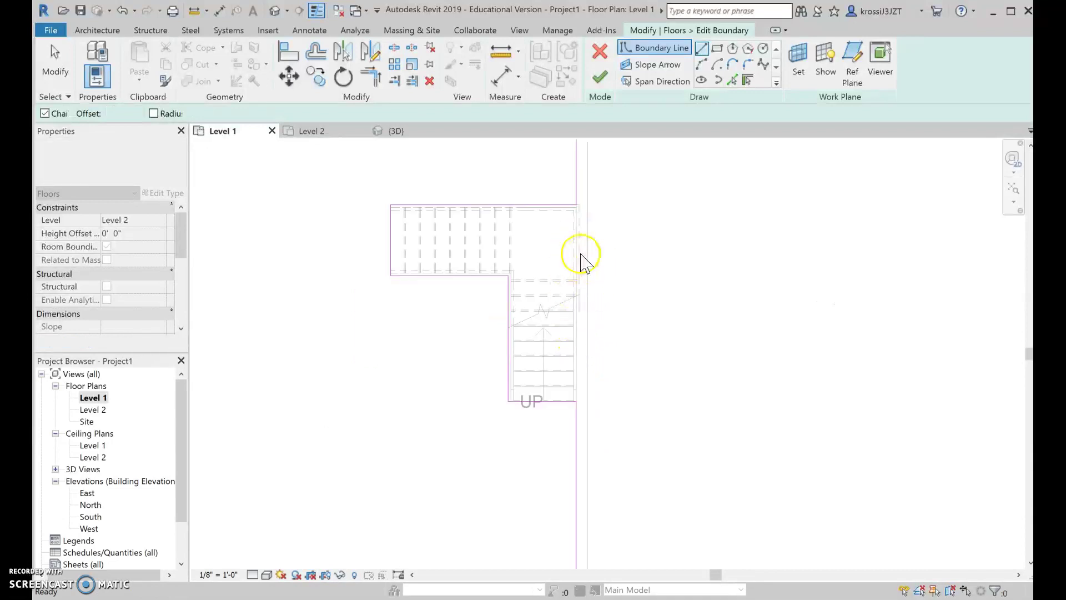
- Finish the floor sketch without joining walls, then check the Level 2 floor openings in default 3D
{"action": "left_click", "coordinate": [599, 78]}
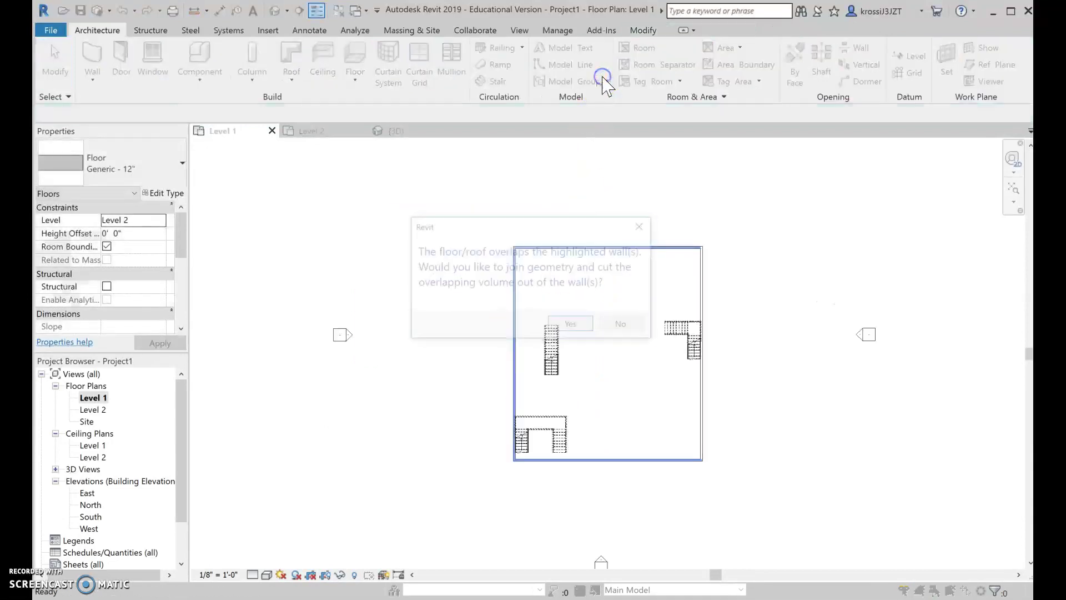
{"action": "left_click", "coordinate": [623, 326]}
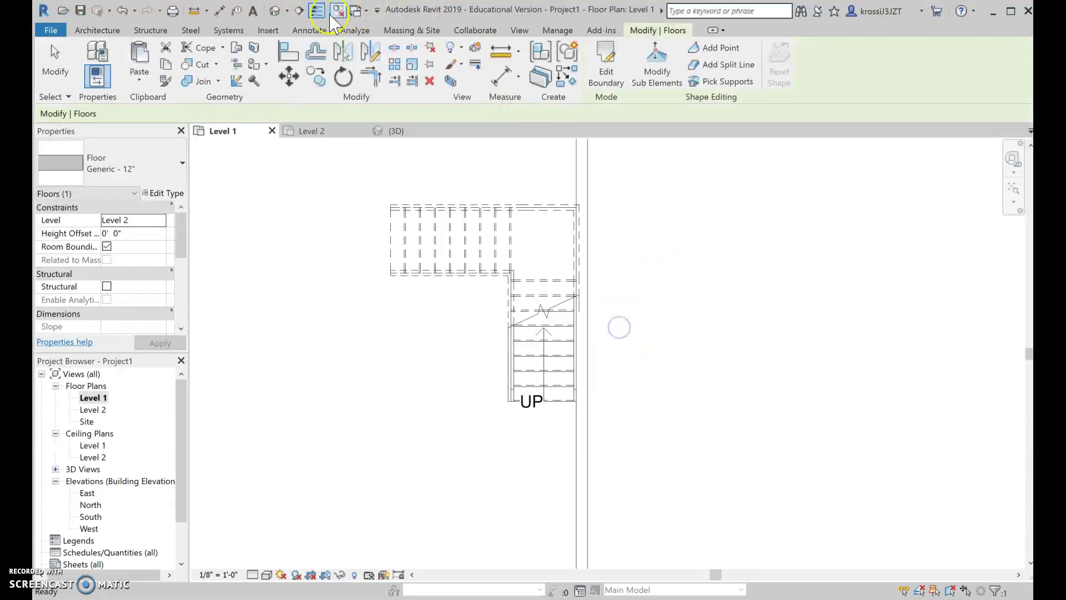
{"action": "left_click", "coordinate": [274, 10]}
{"action": "middle_click_drag", "start_coordinate": [688, 401], "coordinate": [712, 389], "text": "shift"}
{"action": "left_click", "coordinate": [589, 225]}
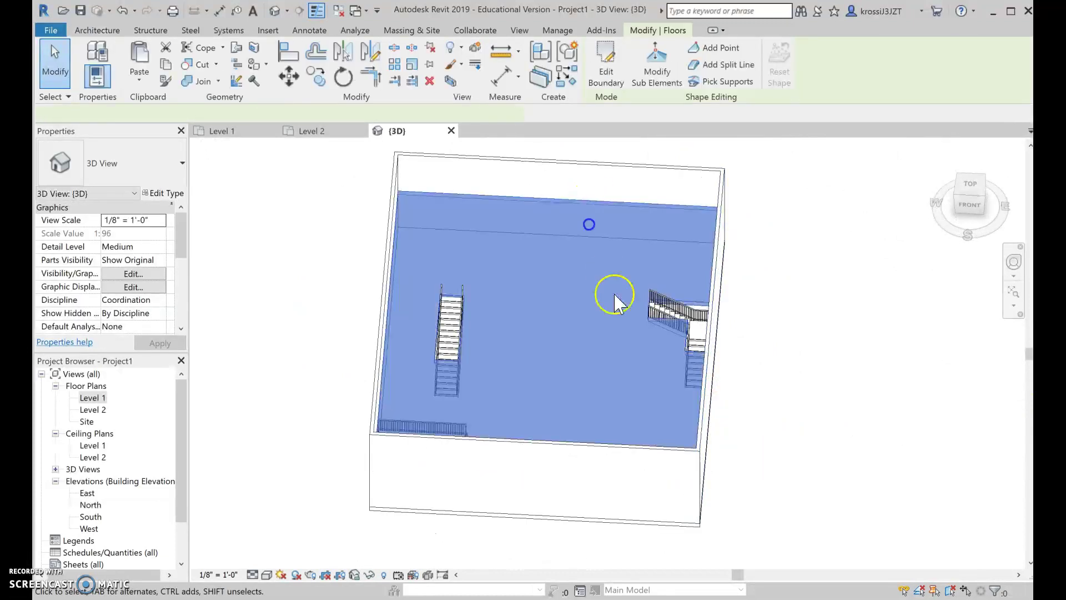